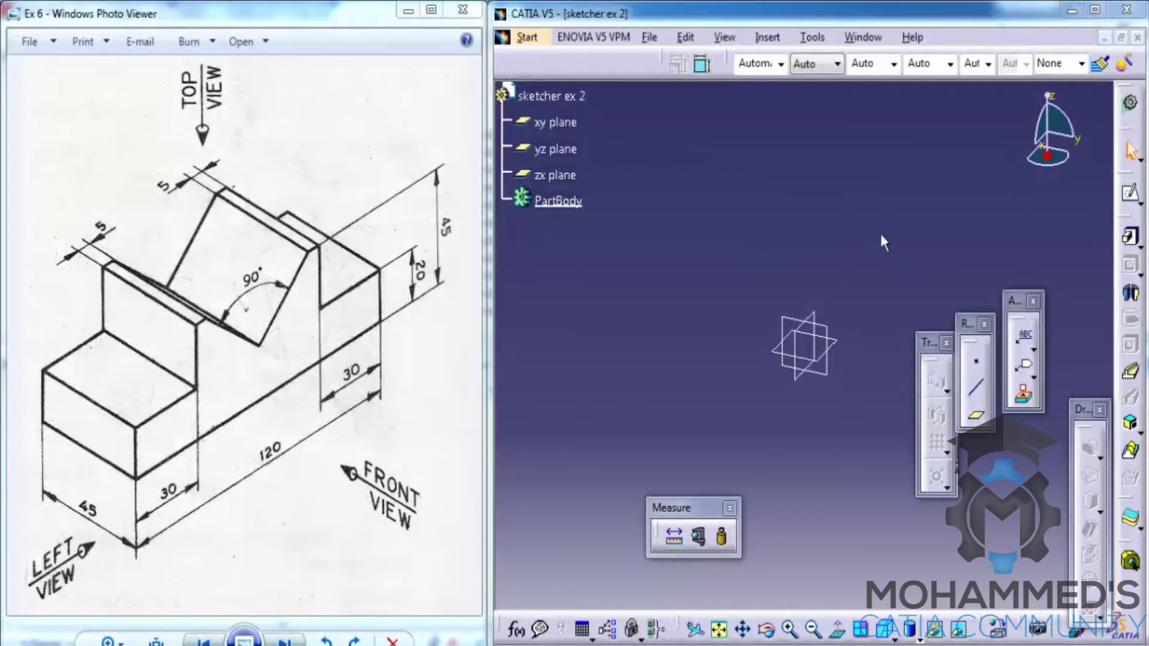
Start a new sketch on the zx plane.
drag(1014, 300, 1069, 279)
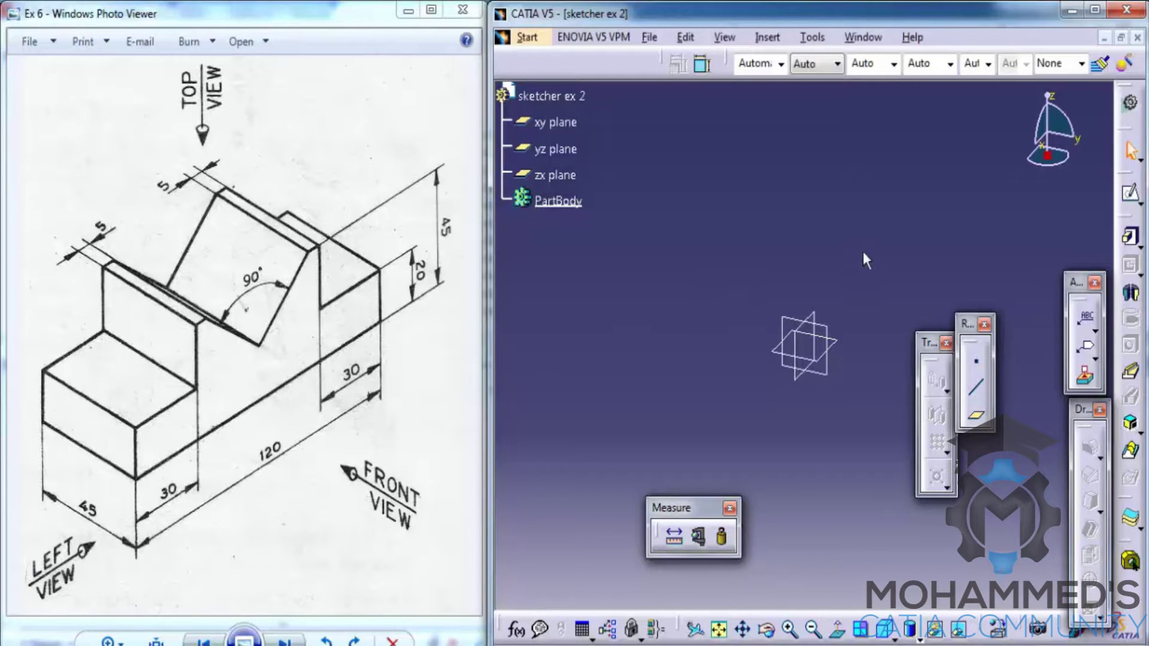
click(1130, 193)
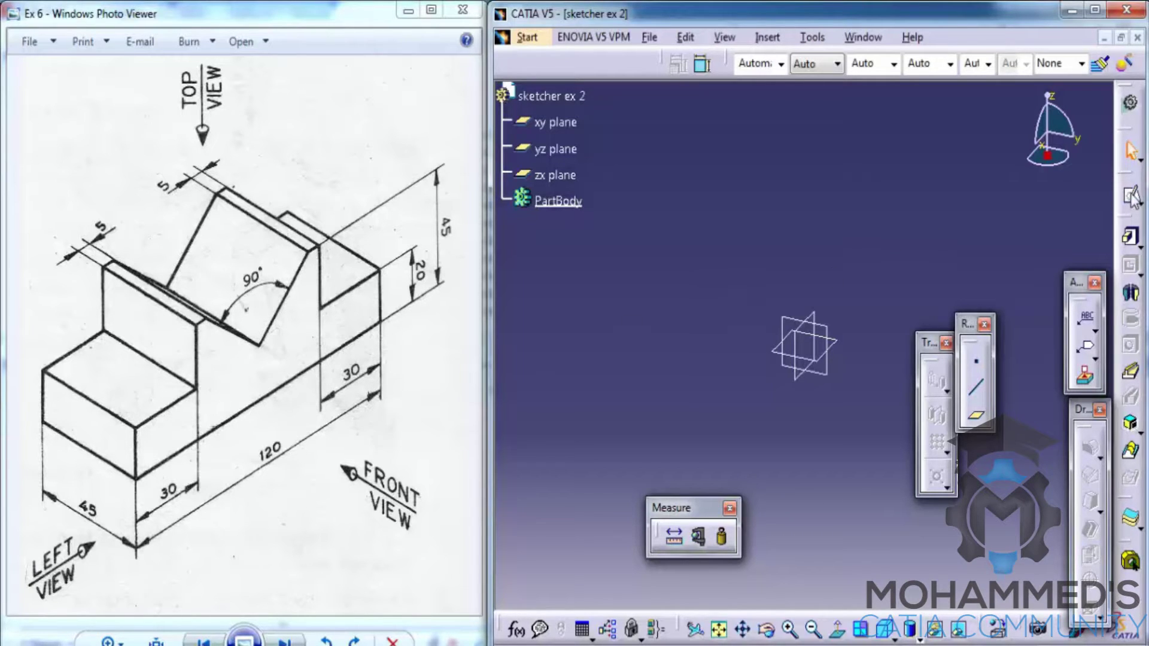
click(823, 323)
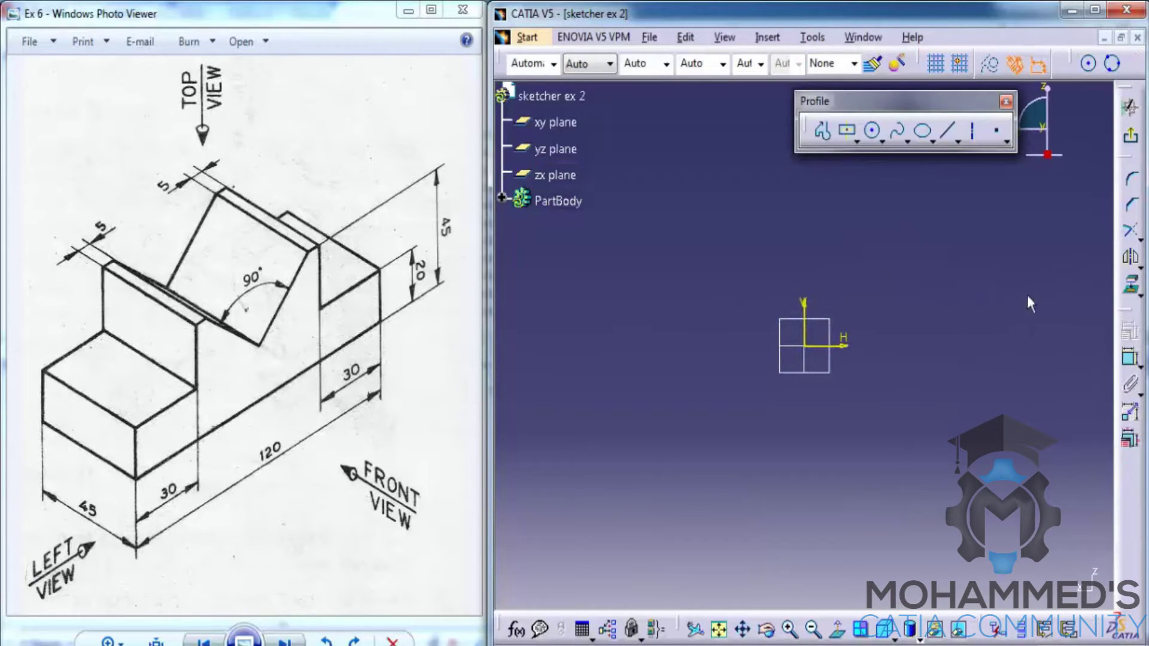
Draw a profile from the left tooth through the left shoulder, base and right shoulder.
click(823, 133)
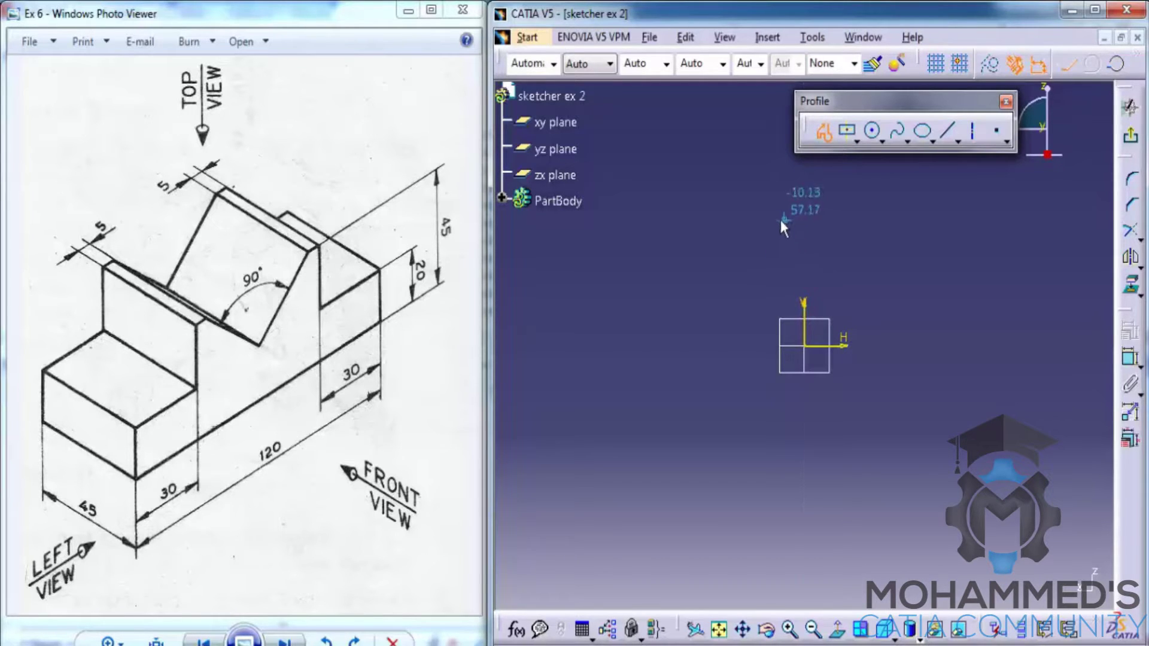
click(732, 217)
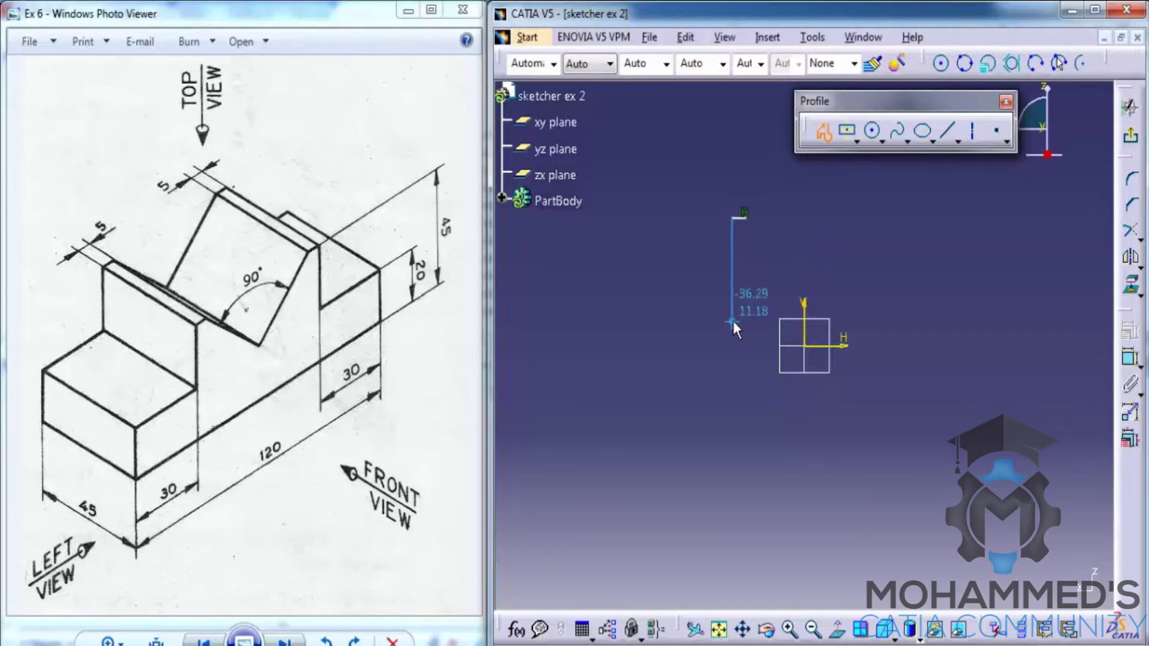
click(664, 321)
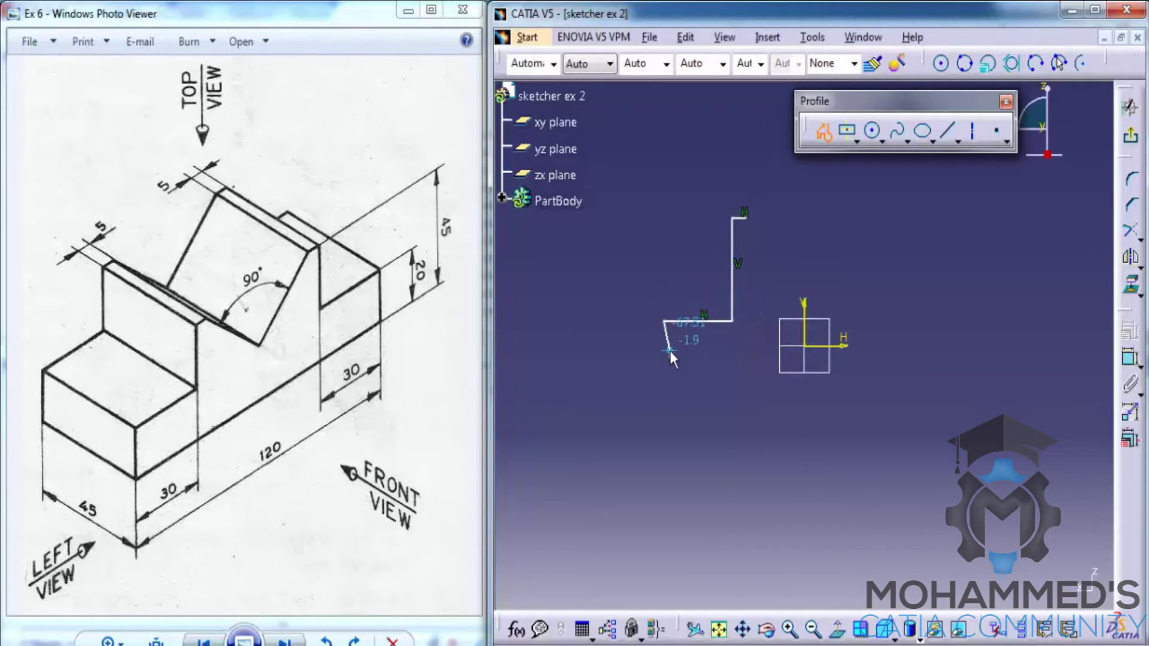
click(665, 346)
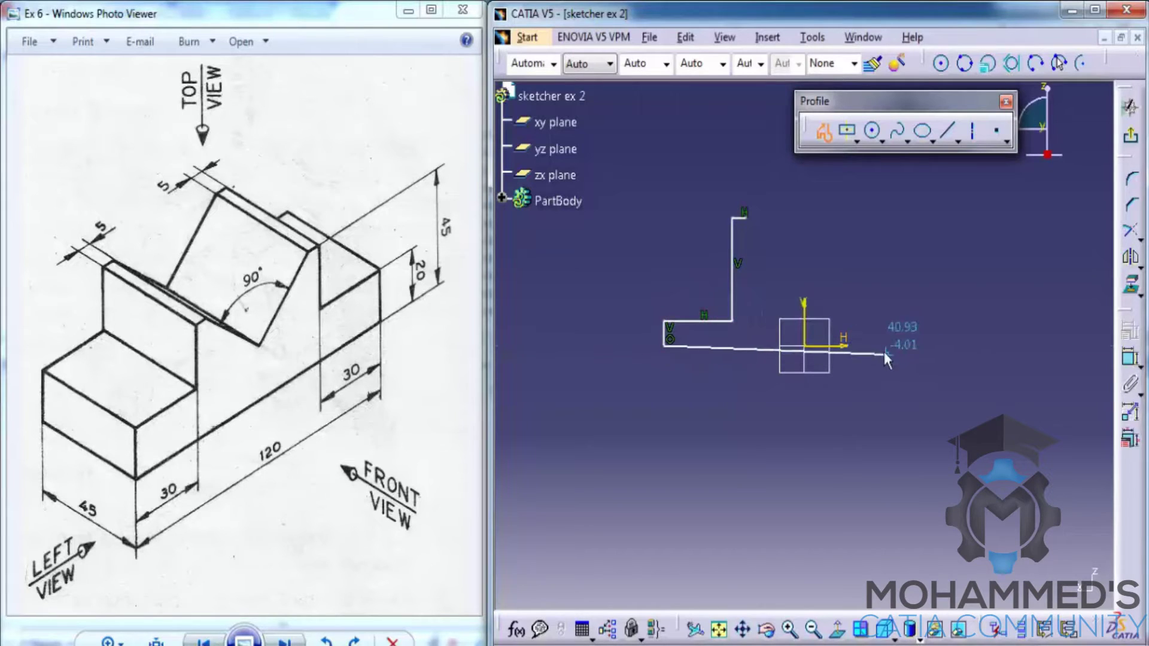
click(939, 346)
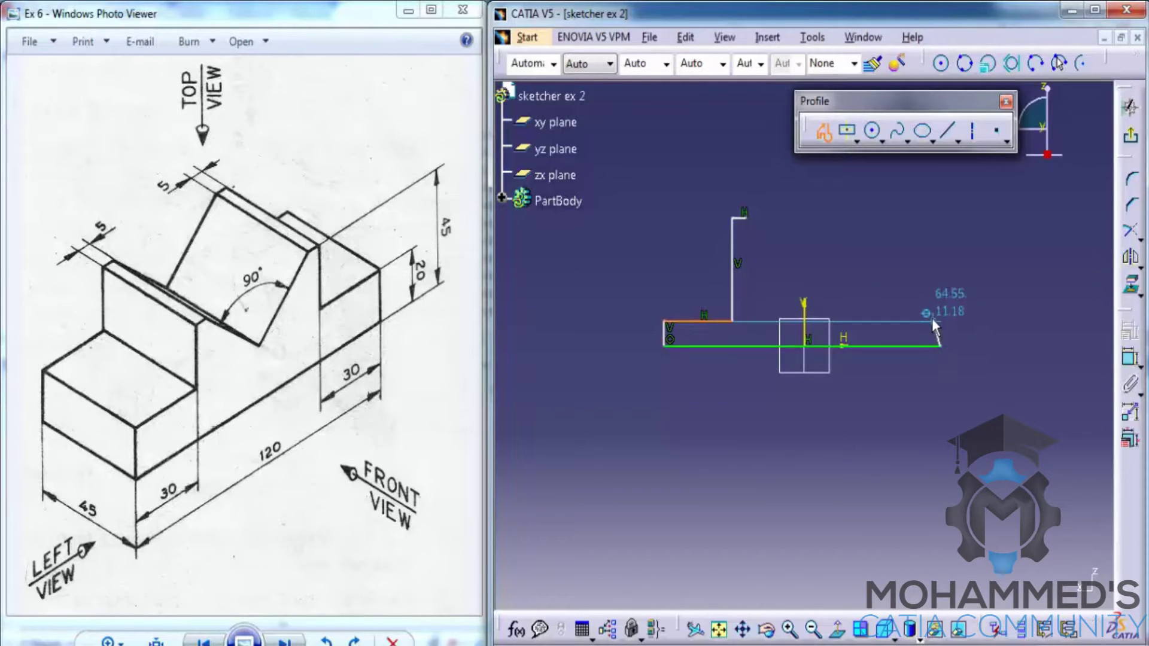
click(943, 319)
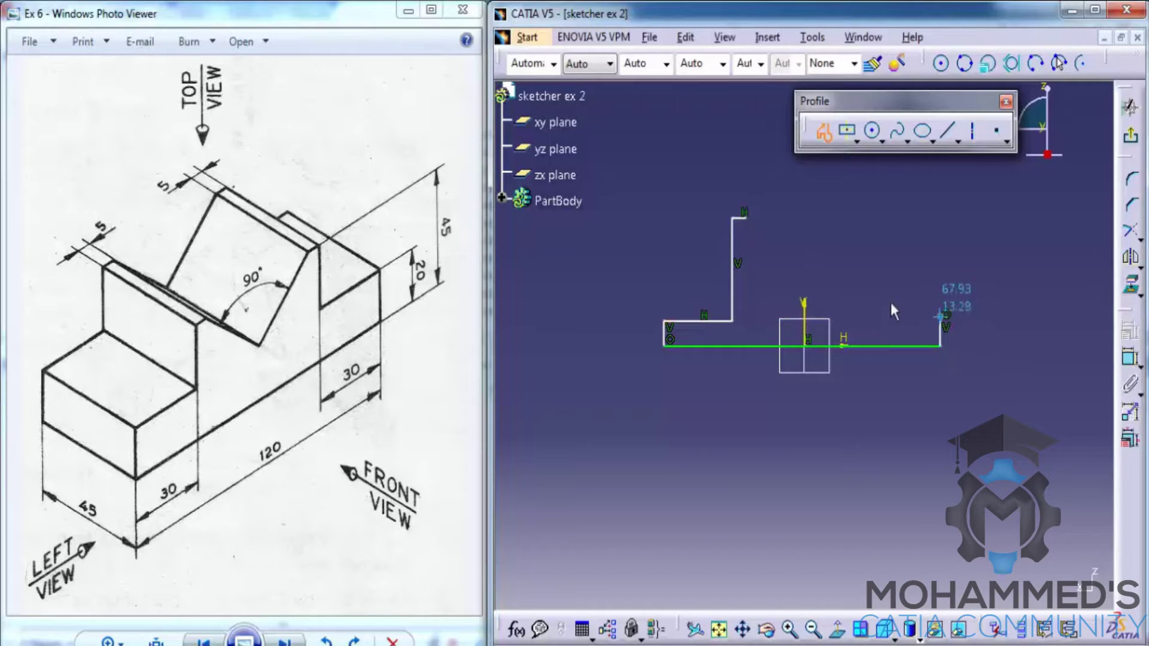
click(872, 321)
Continue the profile up the right tooth, down to the V-groove apex, and close it at the left tooth.
click(874, 219)
click(874, 219)
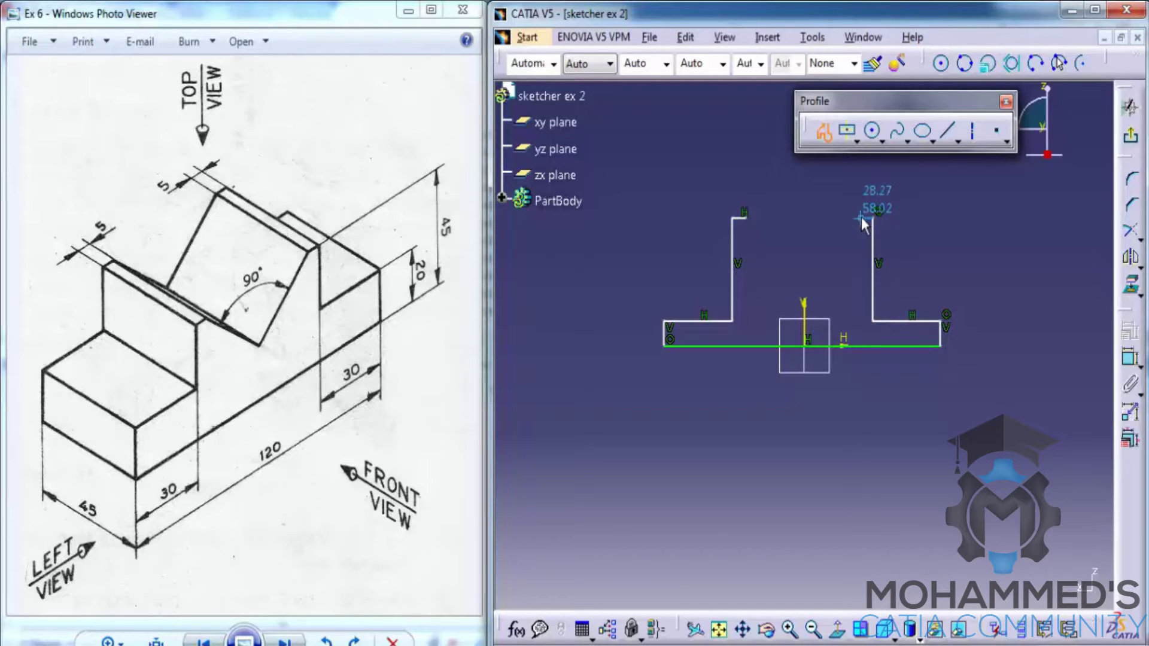
click(861, 217)
click(804, 301)
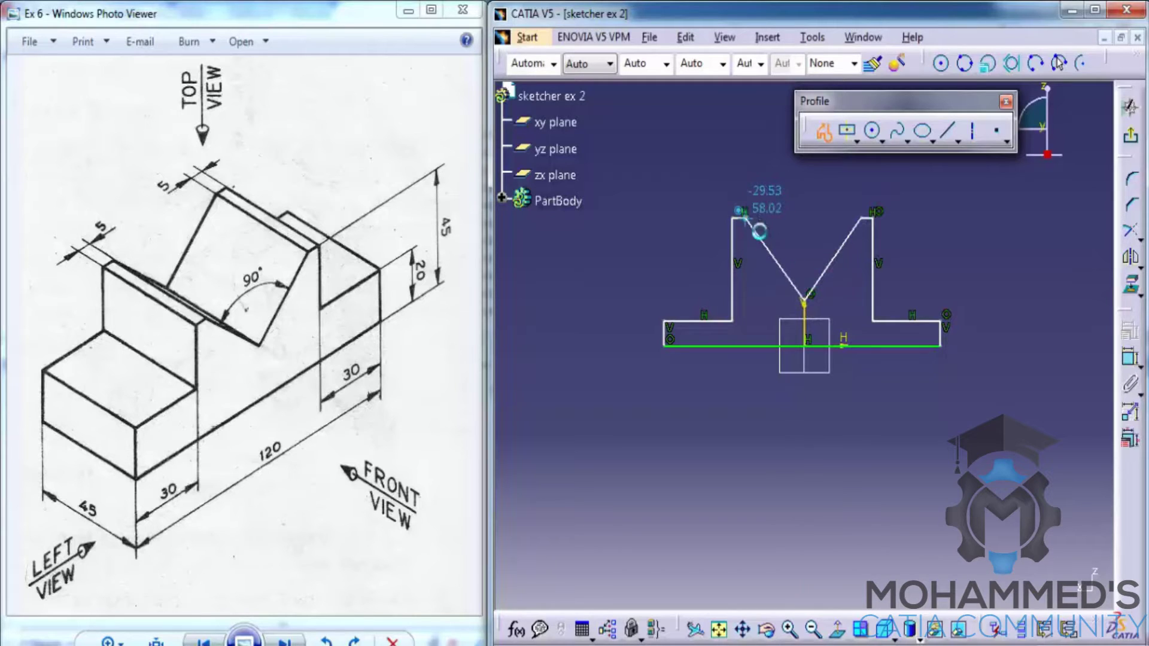
click(742, 213)
key(Escape)
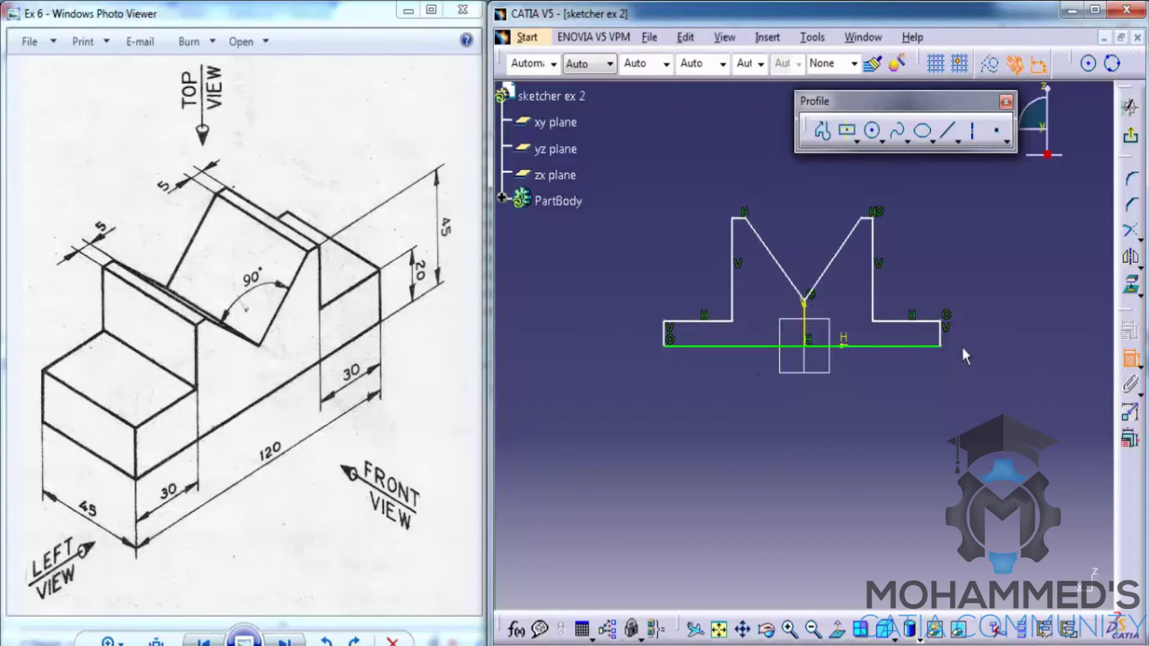
Dimension the right shoulder height as 20 mm and the bottom edge as 120 mm.
click(941, 332)
click(1017, 358)
double_click(1011, 356)
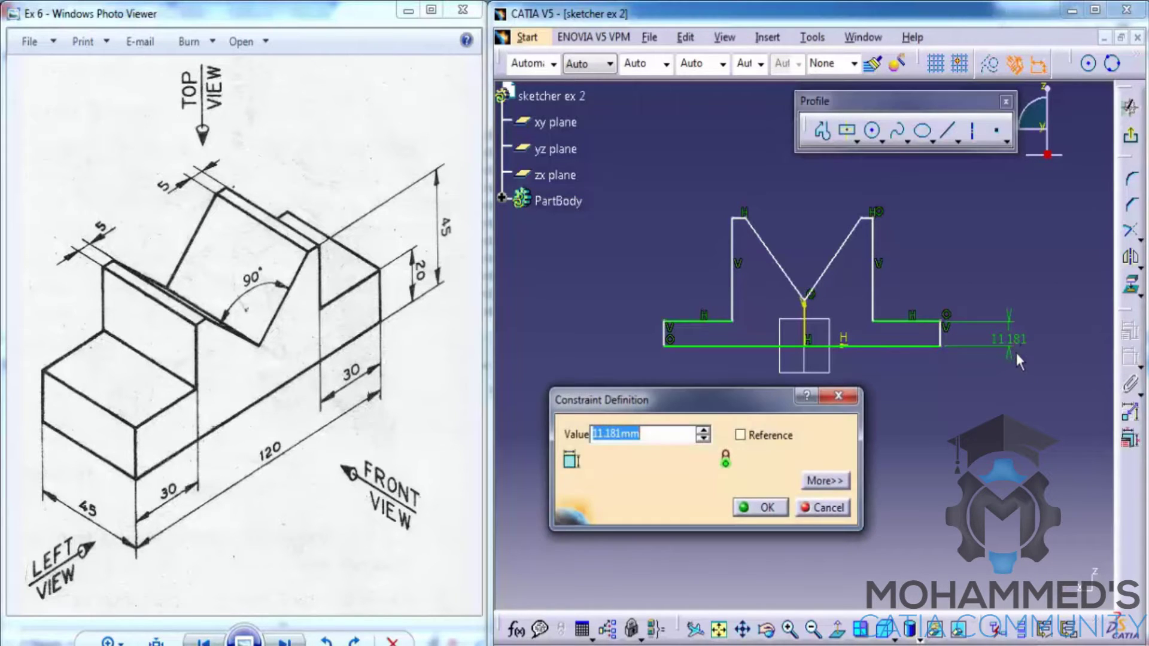
text(2)
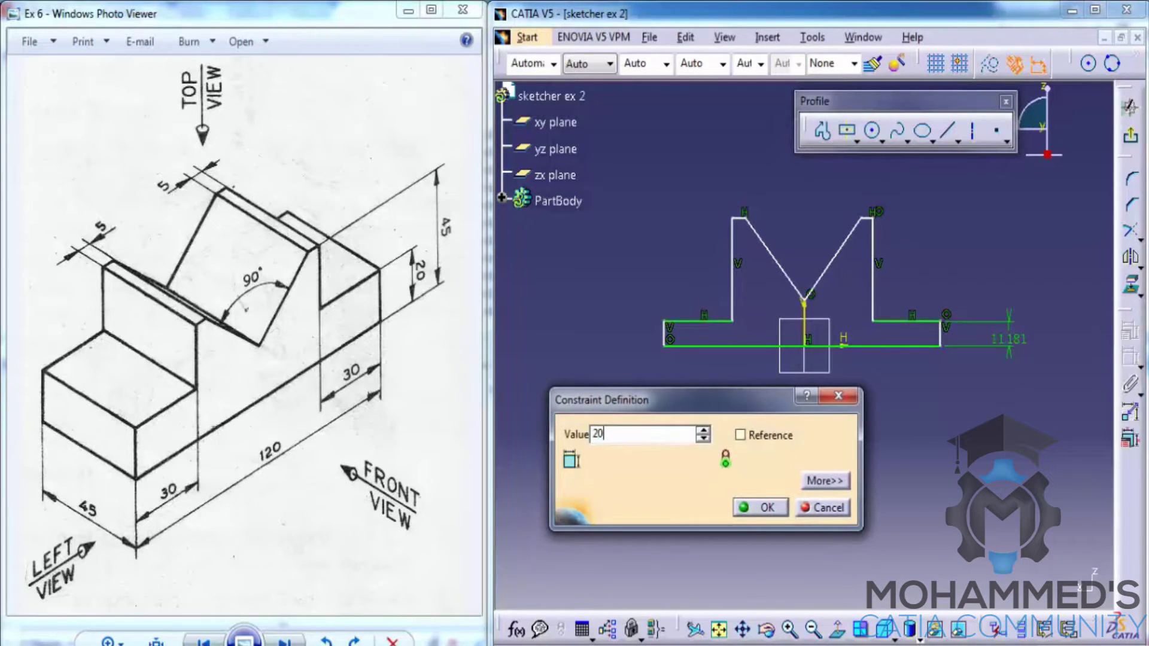
text(0)
key(Return)
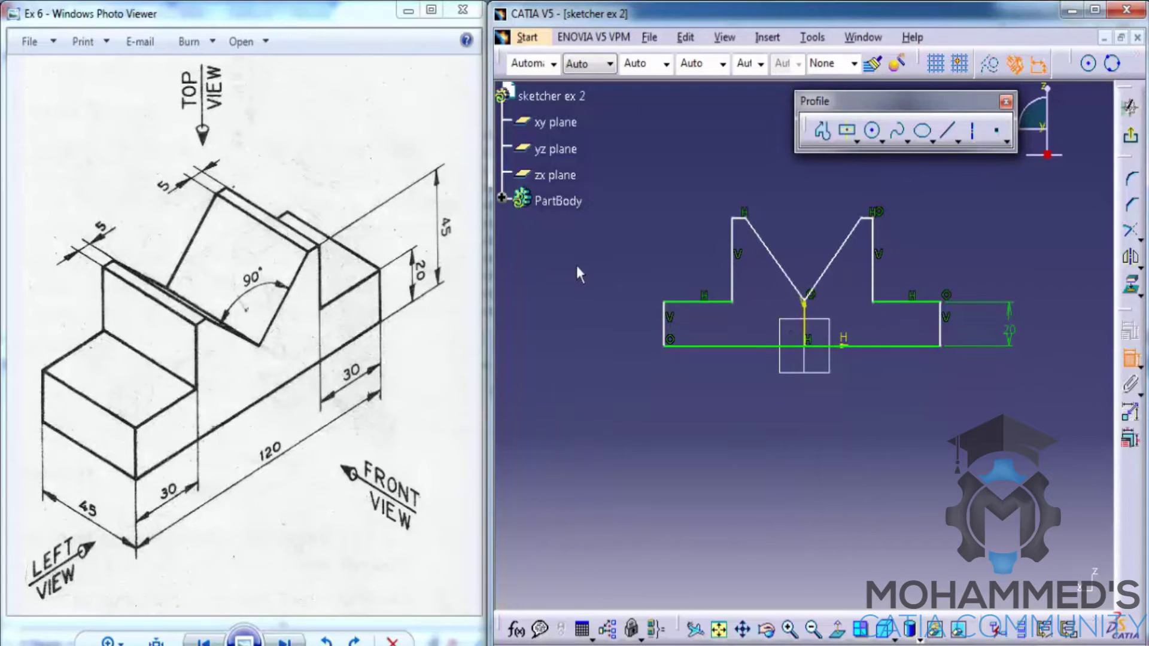
click(751, 347)
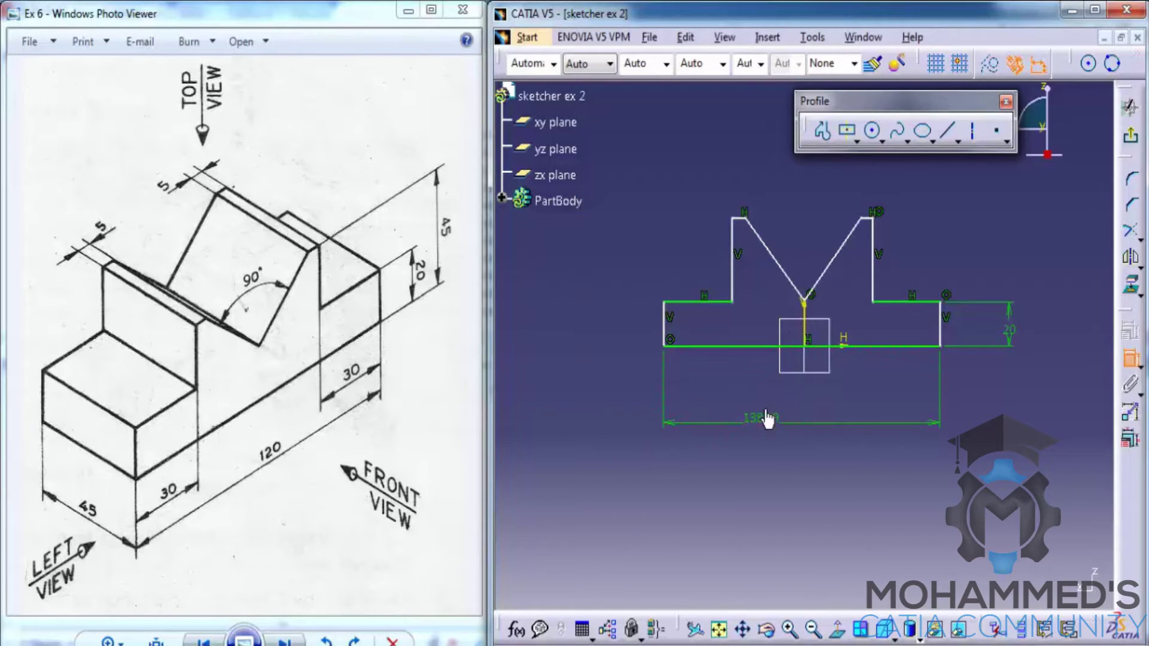
double_click(771, 421)
text(120)
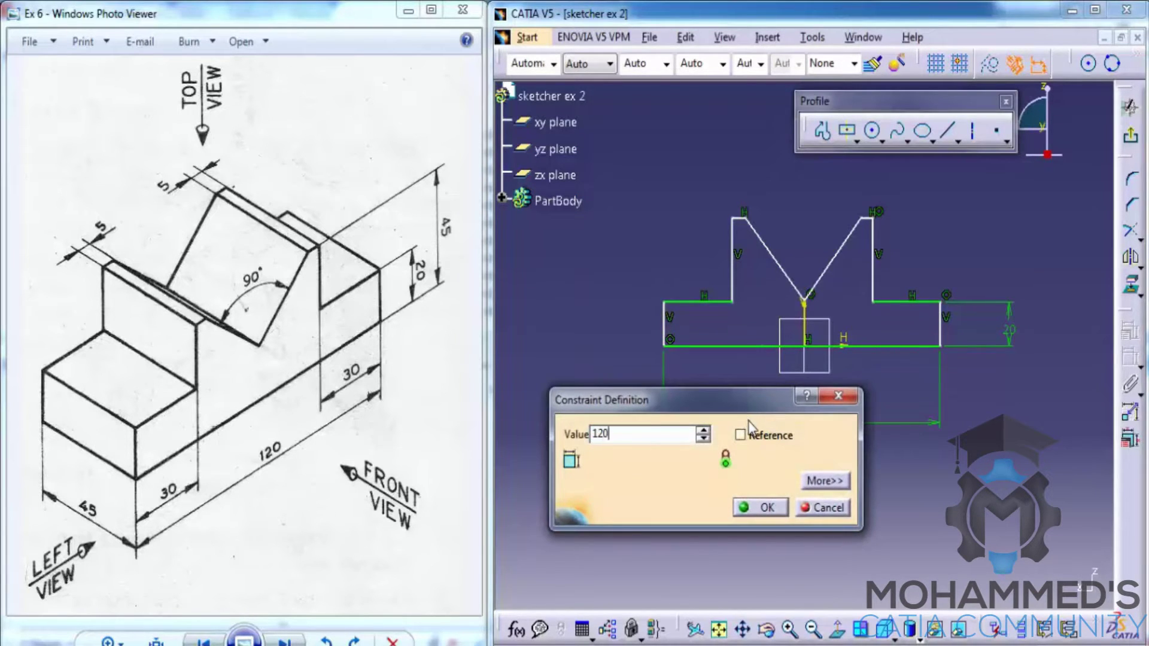
key(Return)
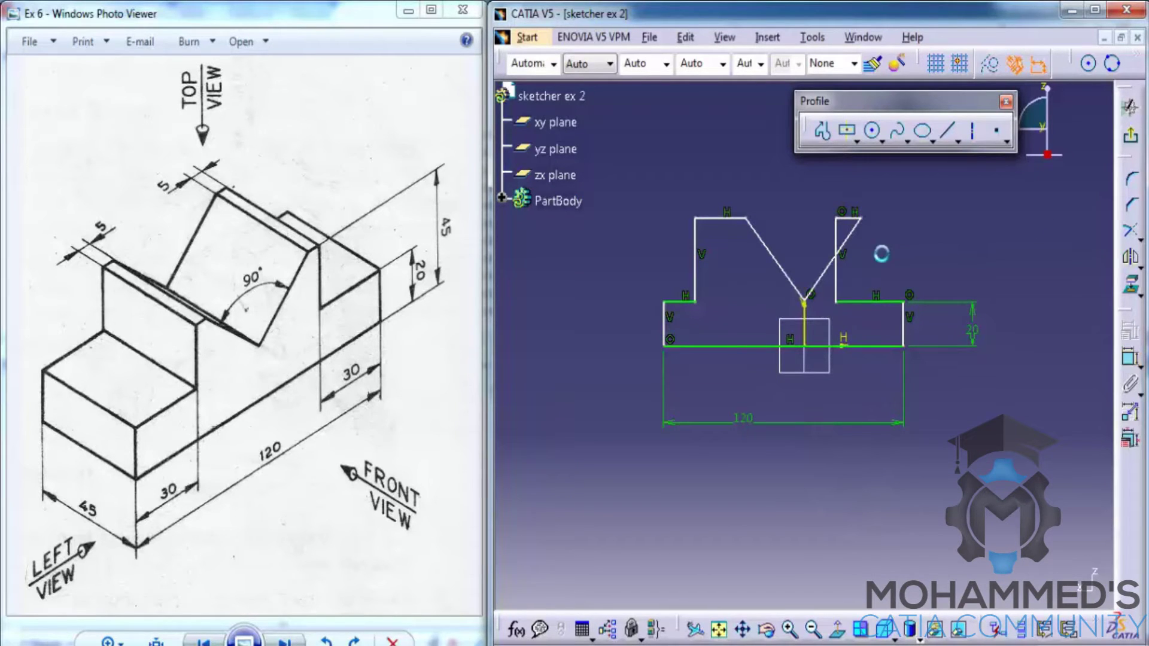
Drag the tooth corners and right side to reshape the teeth and widen the V-groove.
mouse_move(849, 226)
mouse_down()
mouse_move(921, 238)
mouse_move(866, 230)
mouse_up()
drag(704, 231, 735, 231)
drag(907, 324, 957, 282)
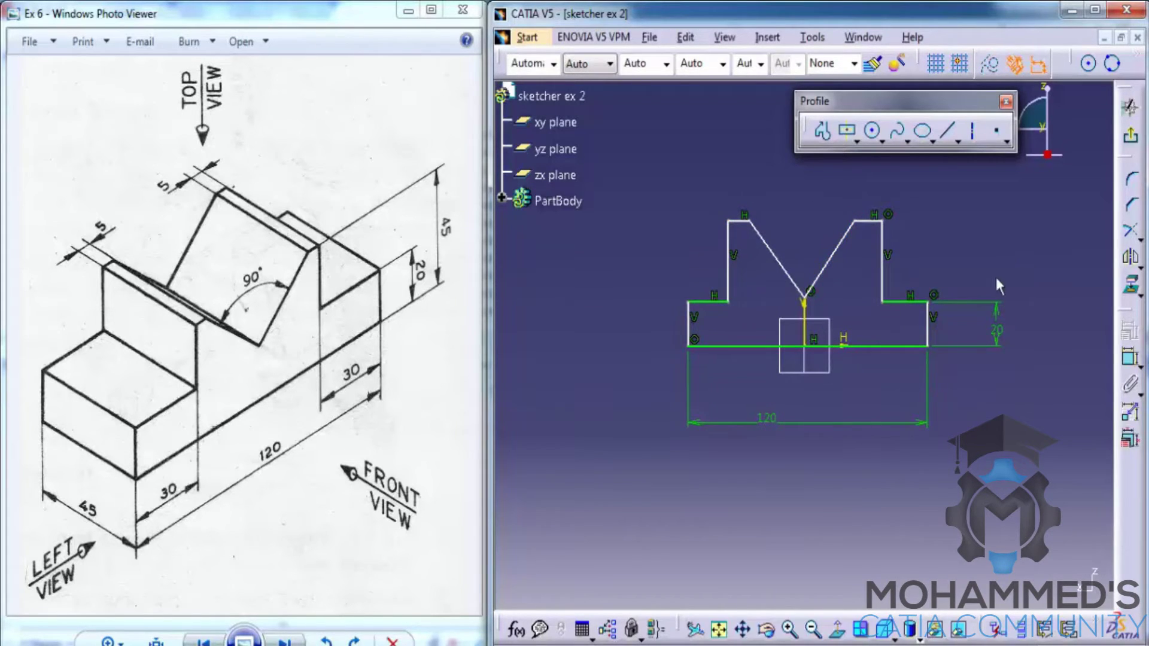
Dimension the width between the outer vertical edges, symmetric about the vertical axis.
click(1129, 360)
click(687, 316)
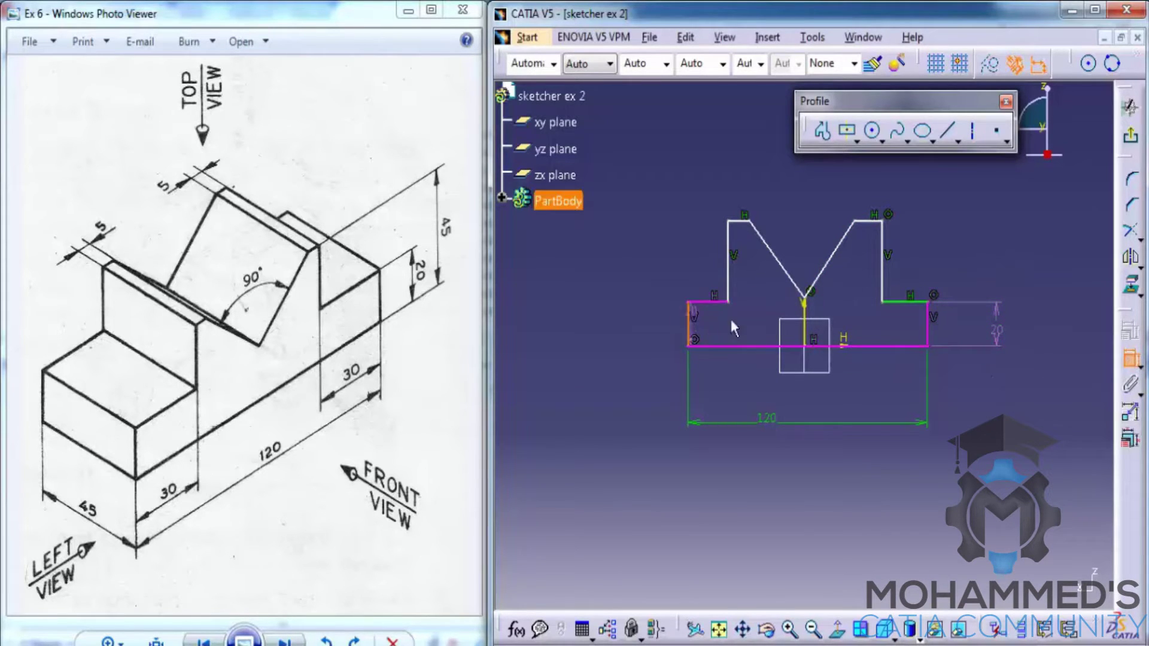
click(929, 326)
right_click(872, 325)
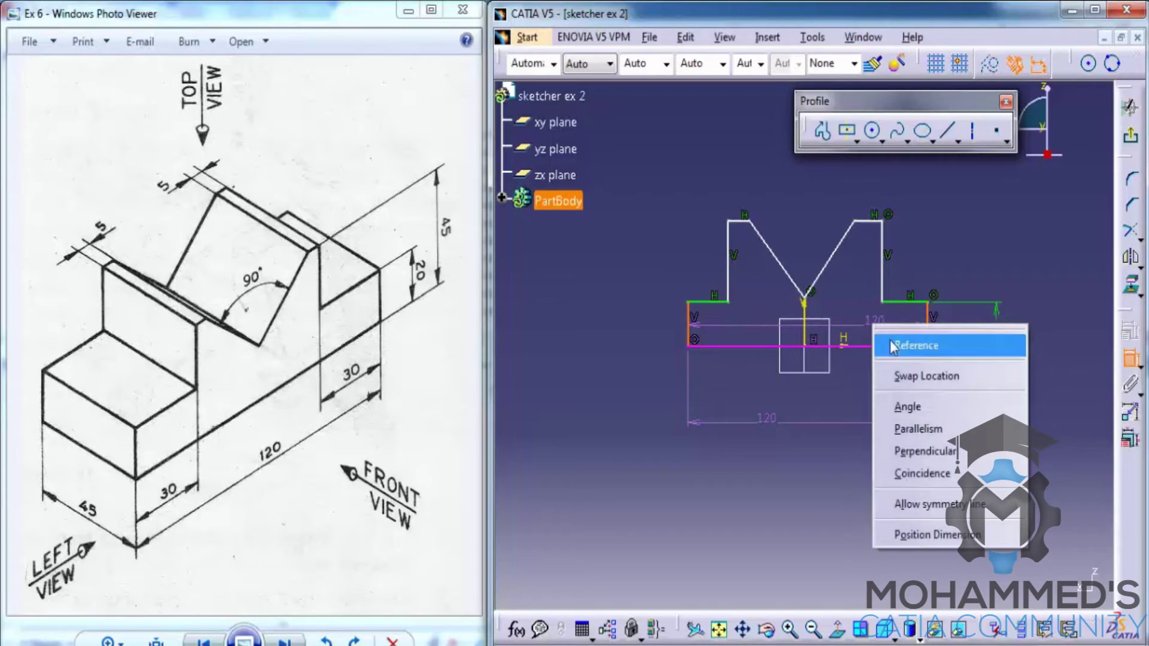
click(931, 508)
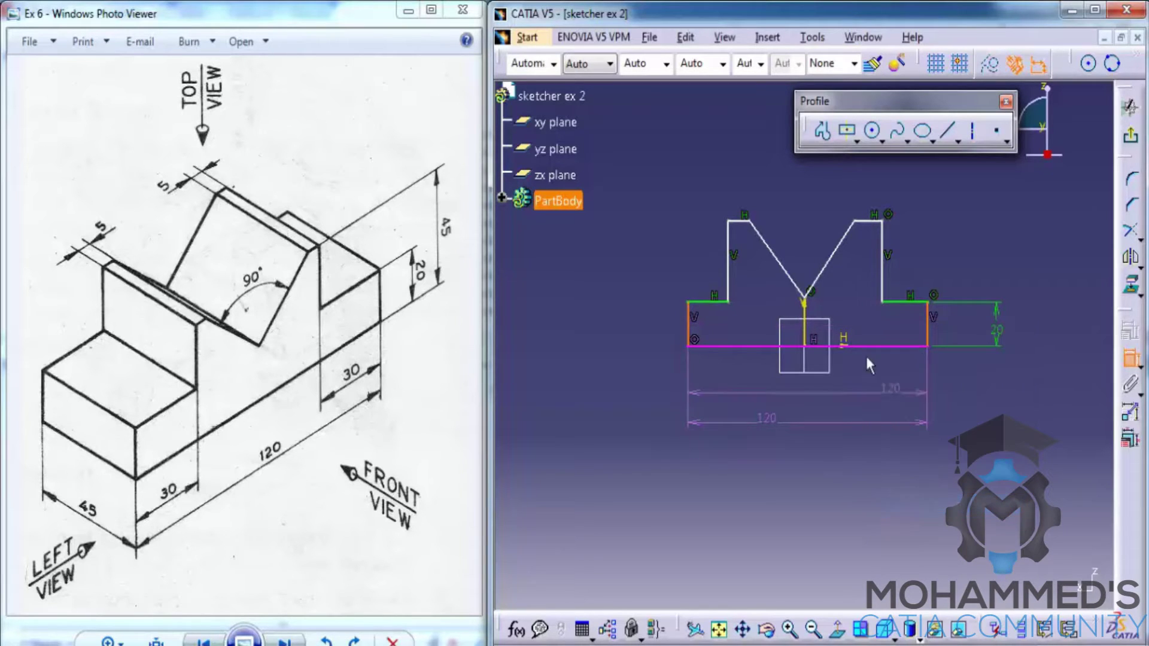
click(811, 317)
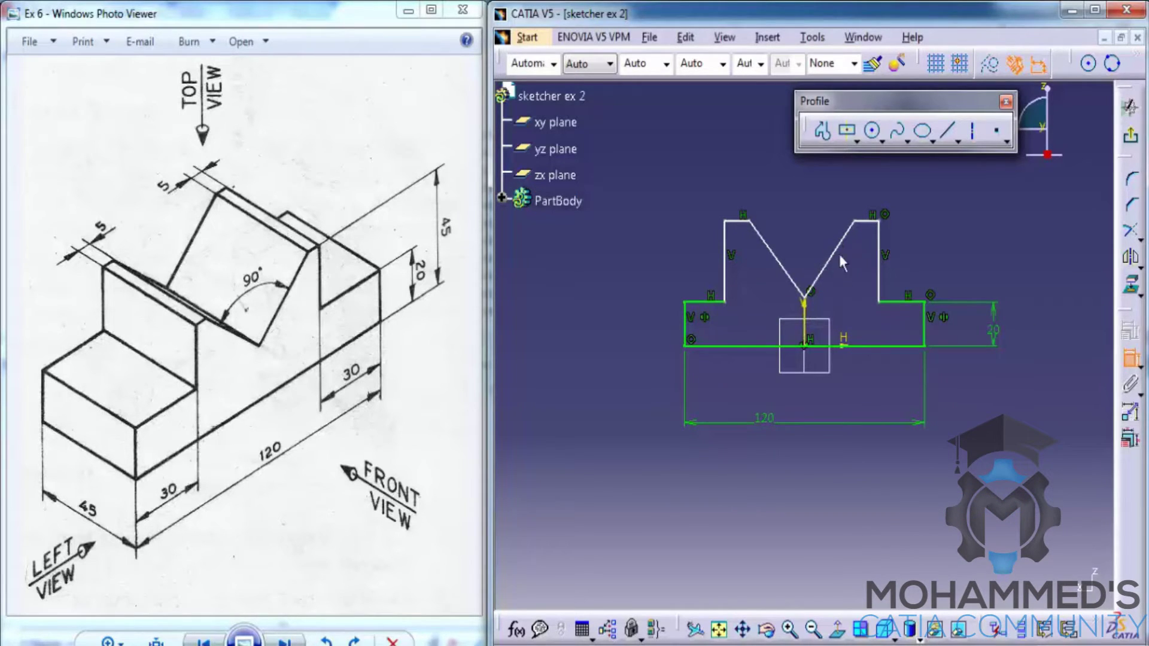
Dimension the spacing between the inner tooth edges, symmetric about the vertical axis.
click(725, 251)
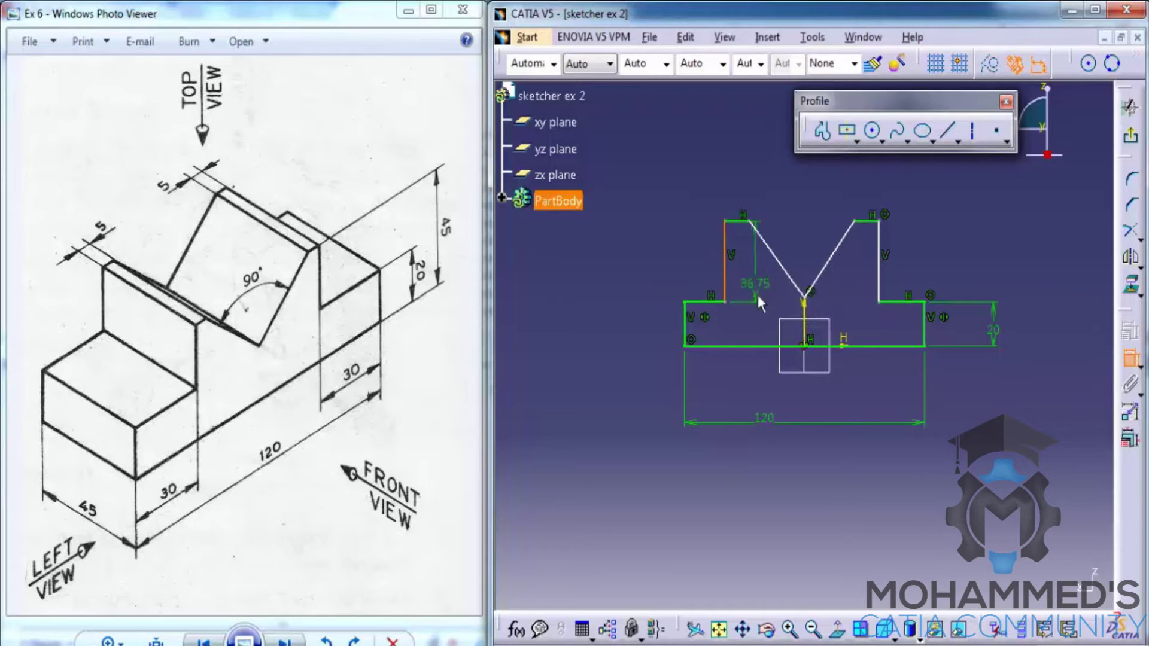
right_click(762, 299)
key(Escape)
click(884, 272)
right_click(831, 306)
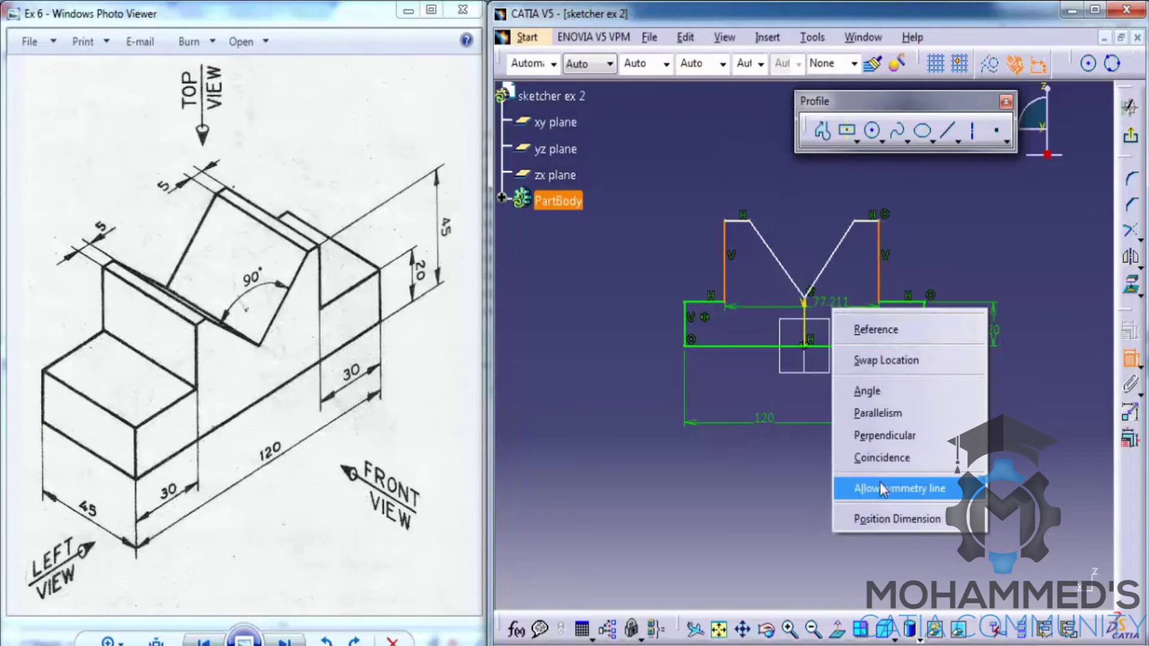
click(900, 489)
click(805, 324)
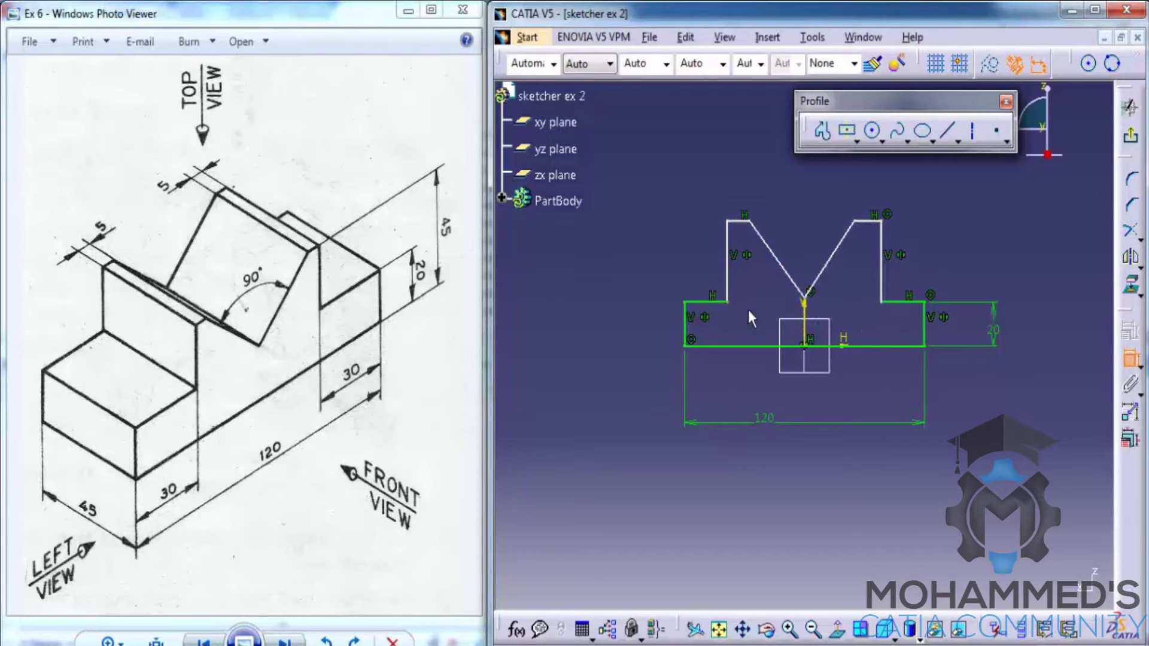
Add an angle dimension between the V-groove's two slanted sides, currently 73.63°.
click(781, 265)
click(830, 259)
click(816, 216)
double_click(814, 207)
Set the V-groove angle to 90° and make its slanted sides symmetric about the vertical axis.
text(90)
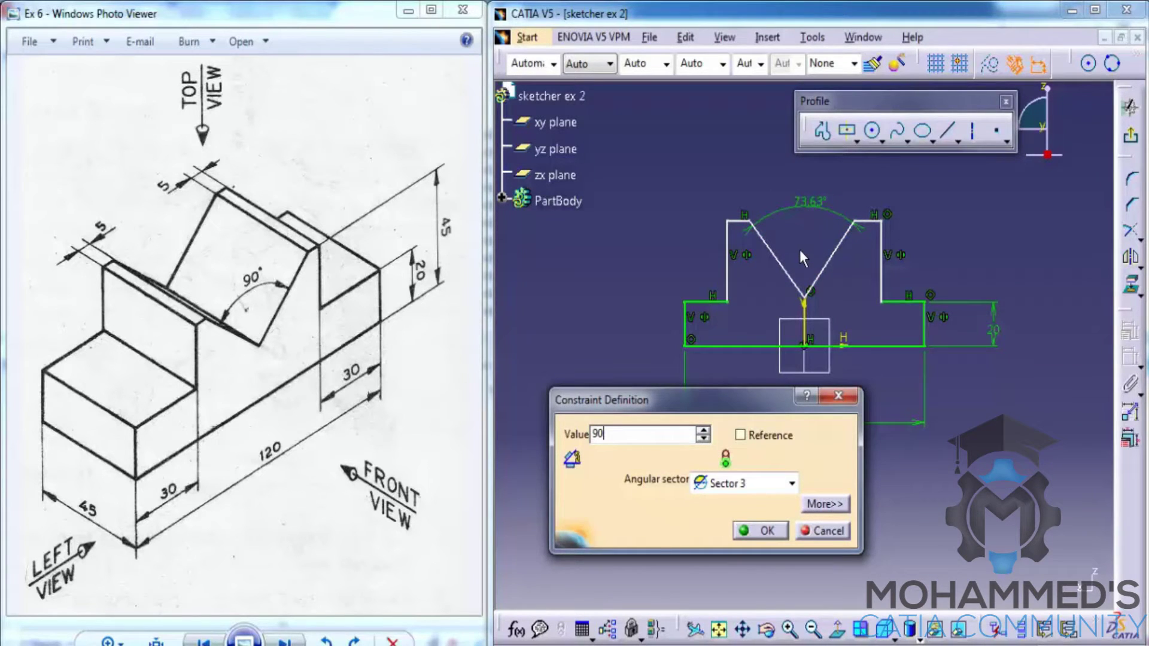
key(Return)
click(766, 237)
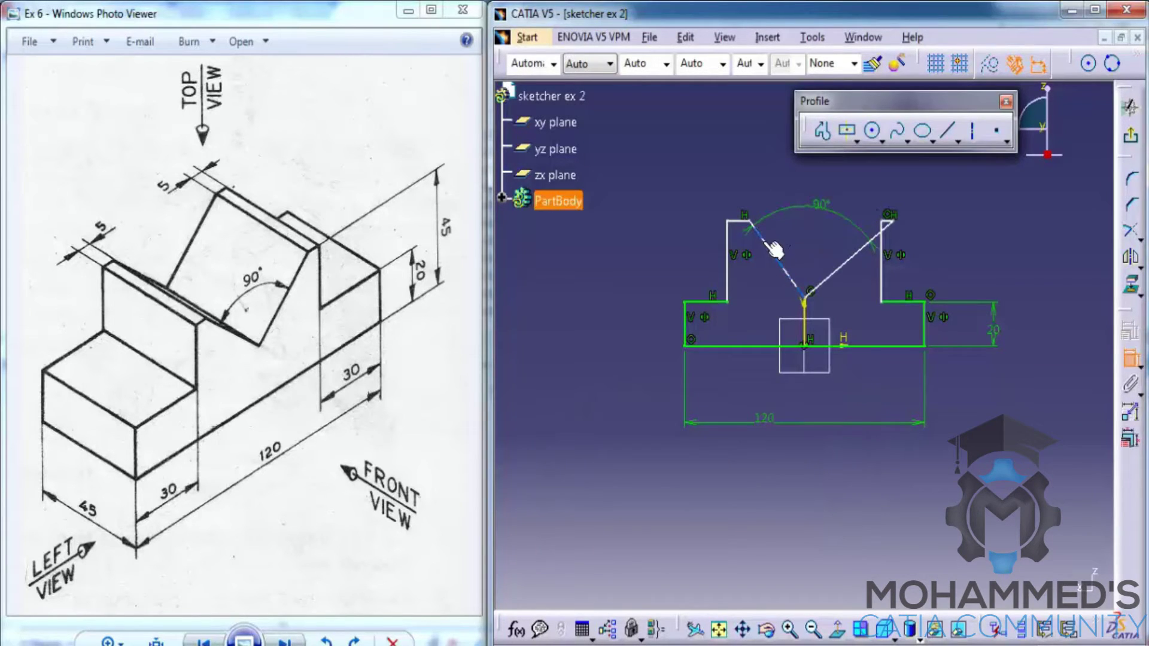
click(848, 259)
right_click(820, 237)
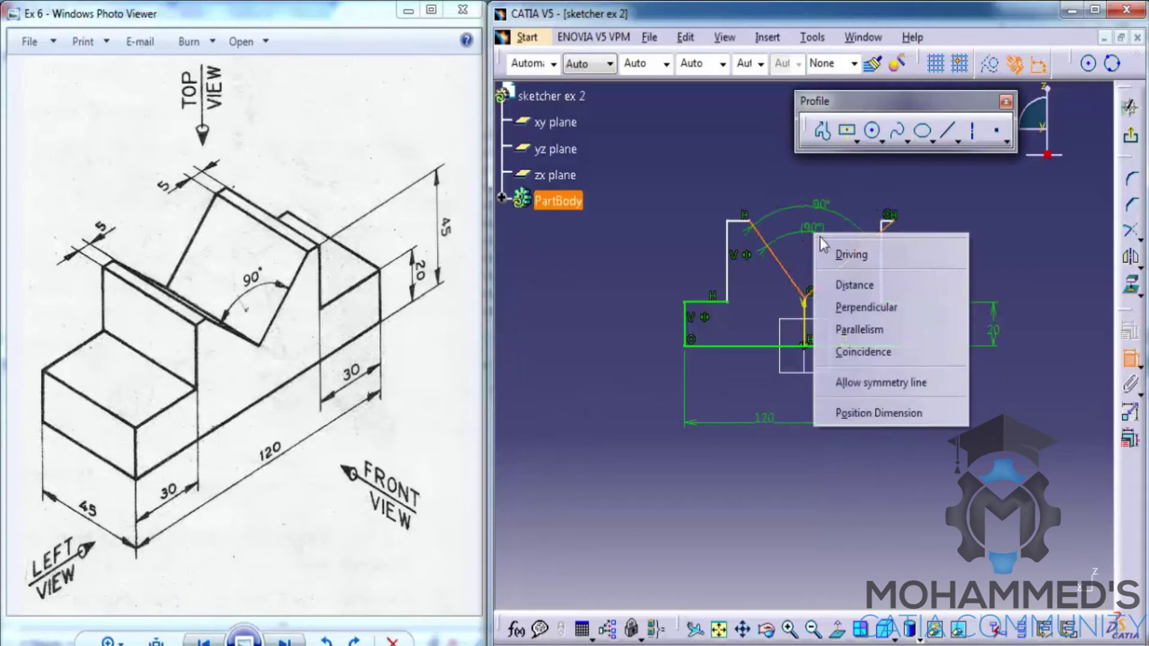
click(867, 383)
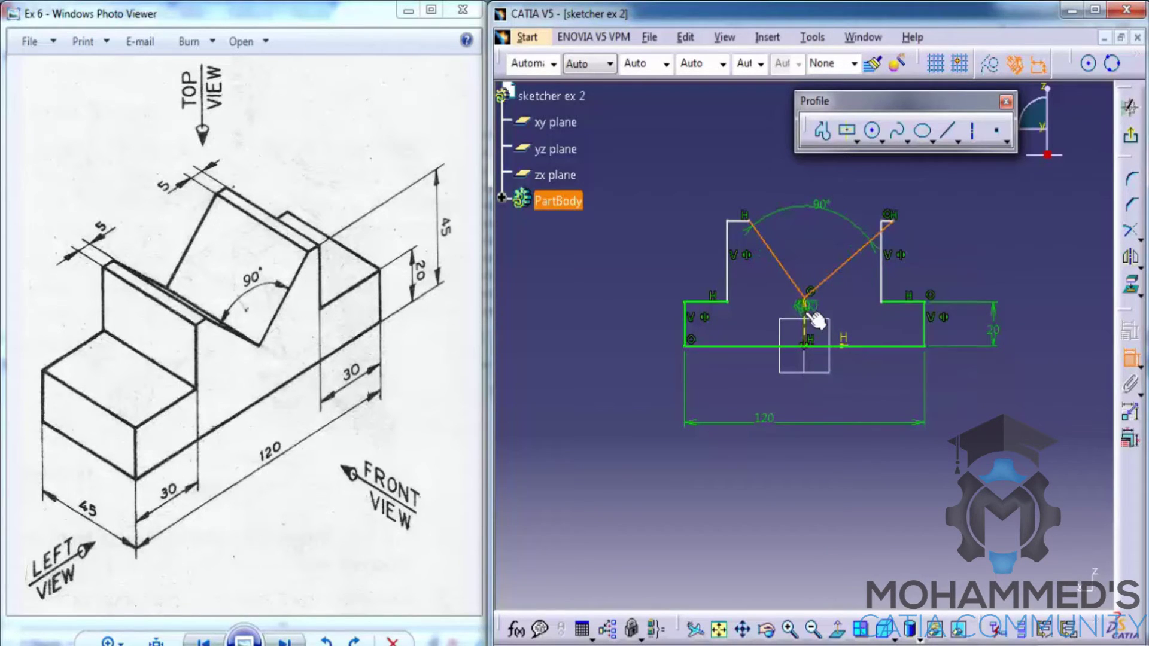
click(804, 321)
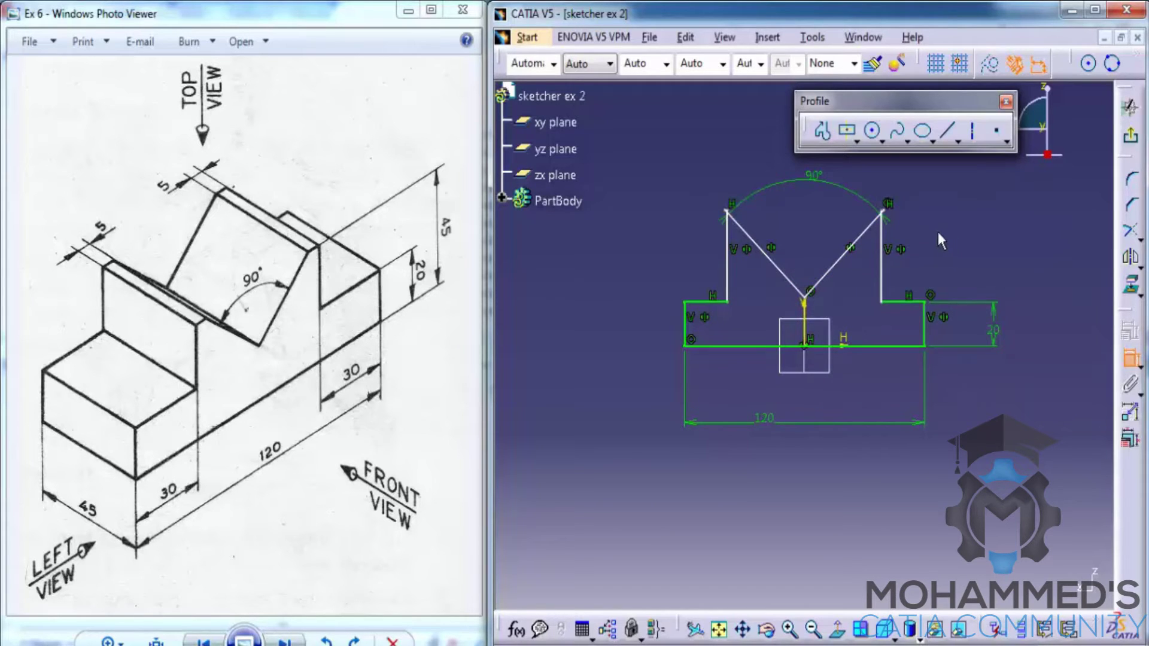
Drag the V's upper endpoint to leave short flats at the top of the groove.
mouse_move(760, 211)
middle_down()
mouse_move(765, 154)
mouse_move(796, 251)
mouse_move(643, 246)
middle_up()
drag(638, 229, 687, 234)
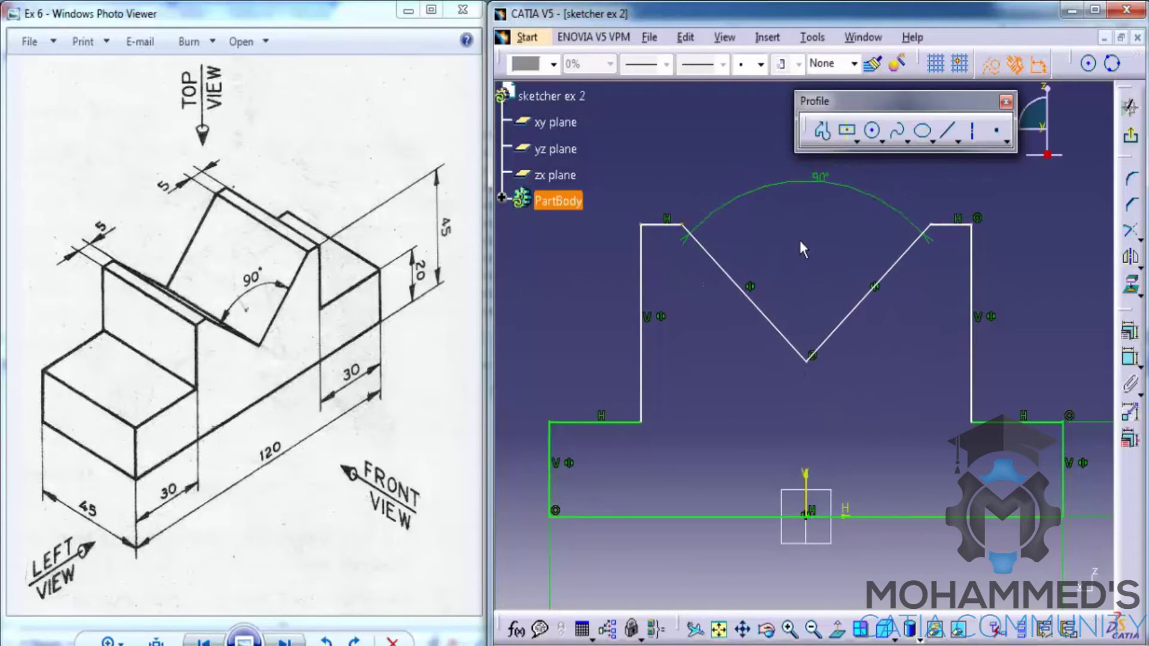
mouse_move(803, 239)
middle_down()
mouse_move(814, 306)
mouse_move(813, 281)
middle_up()
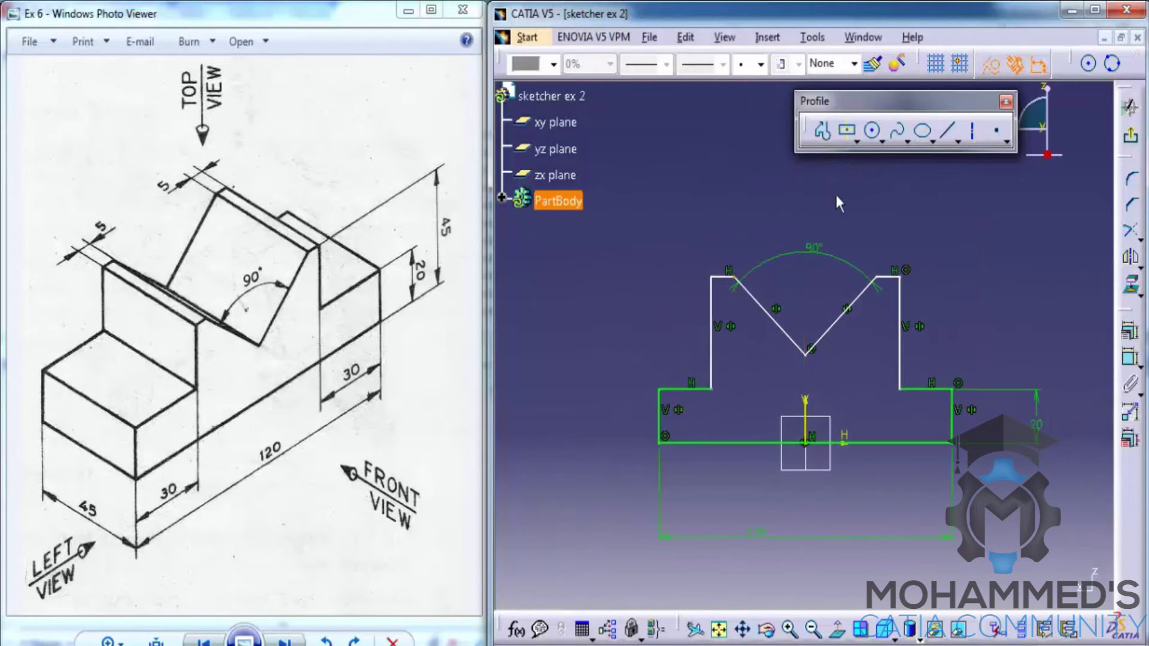
click(841, 219)
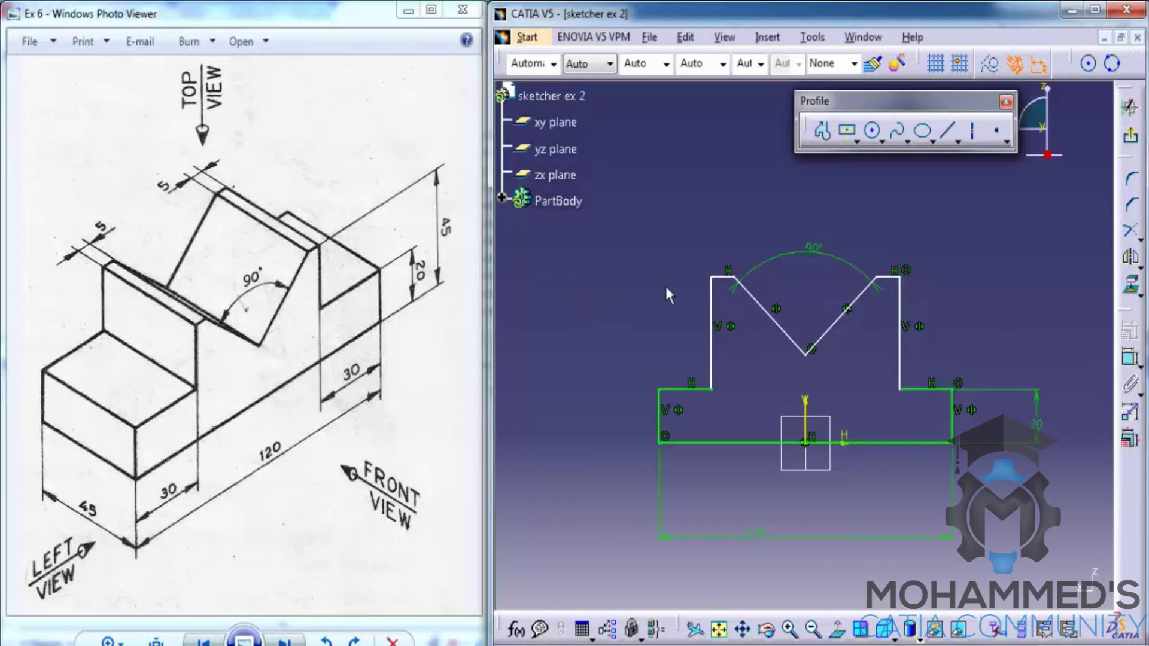
Dimension the top-left flat as 5 mm and the left step's top edge as 30 mm.
click(1130, 361)
click(729, 281)
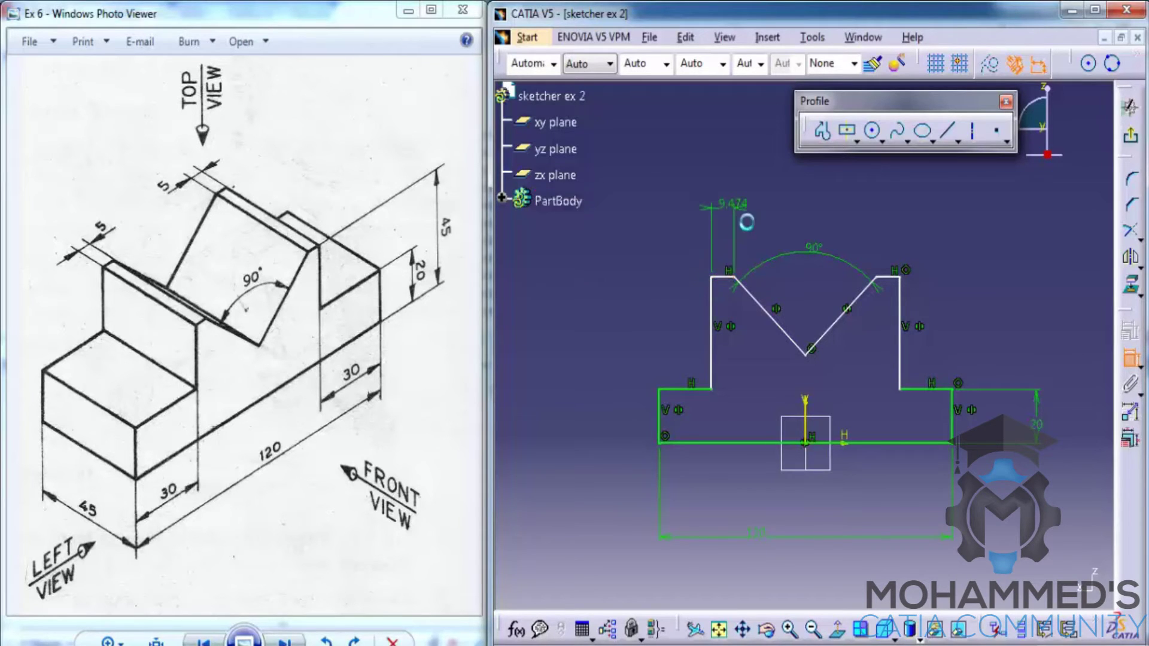
double_click(745, 228)
text(5)
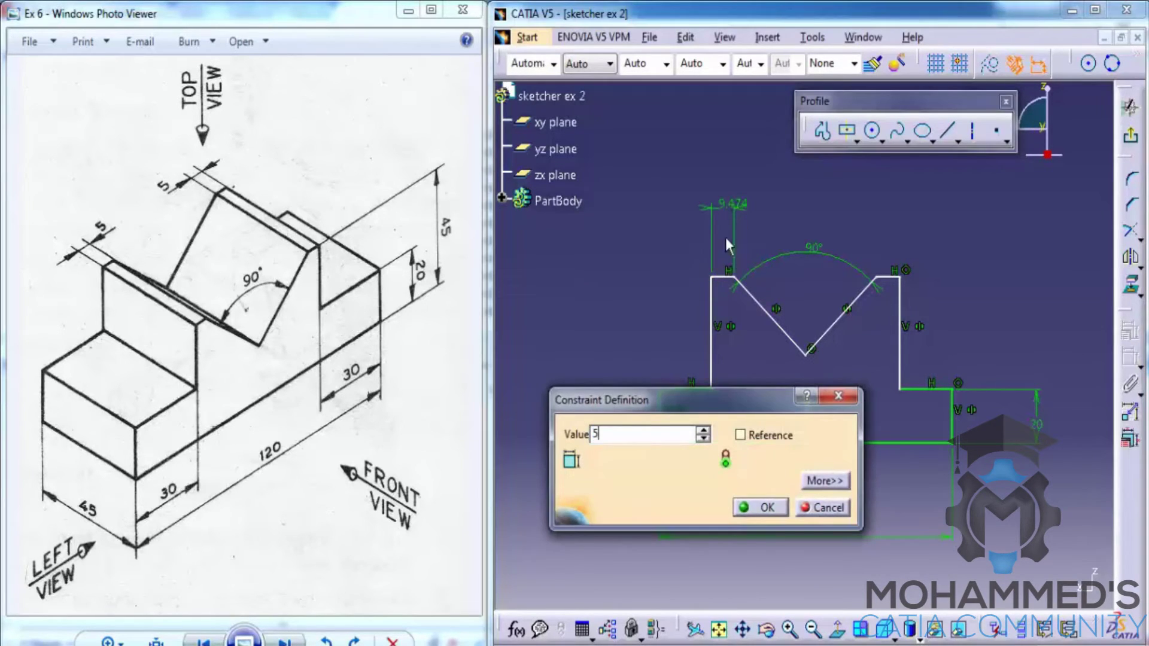
key(Return)
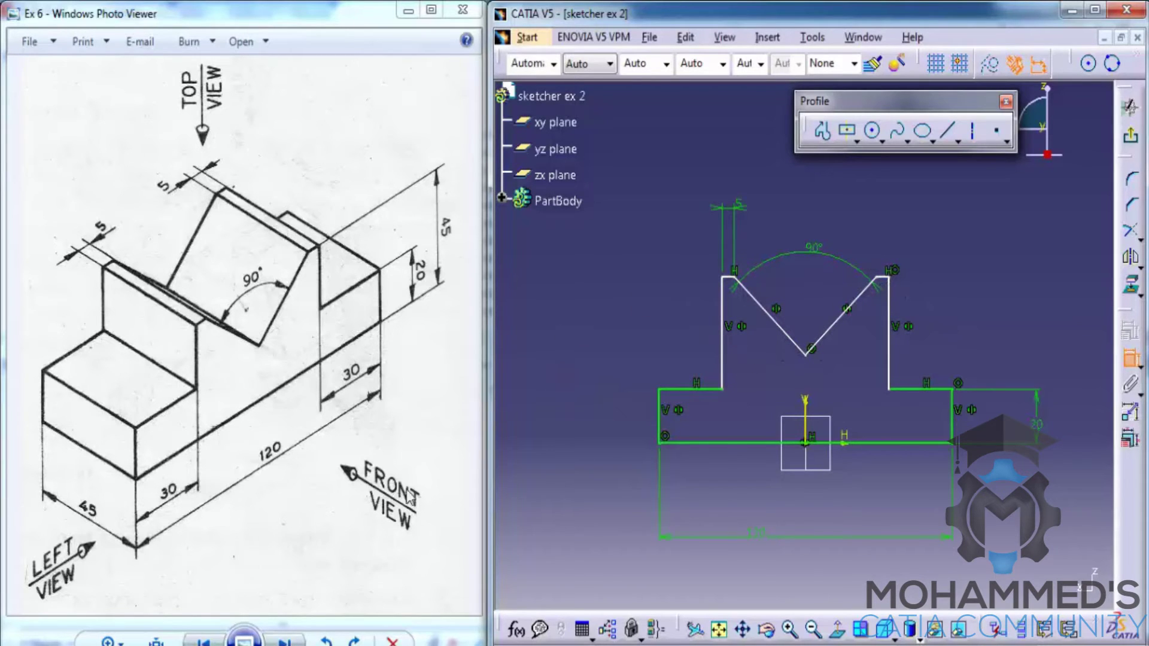
click(715, 390)
double_click(688, 326)
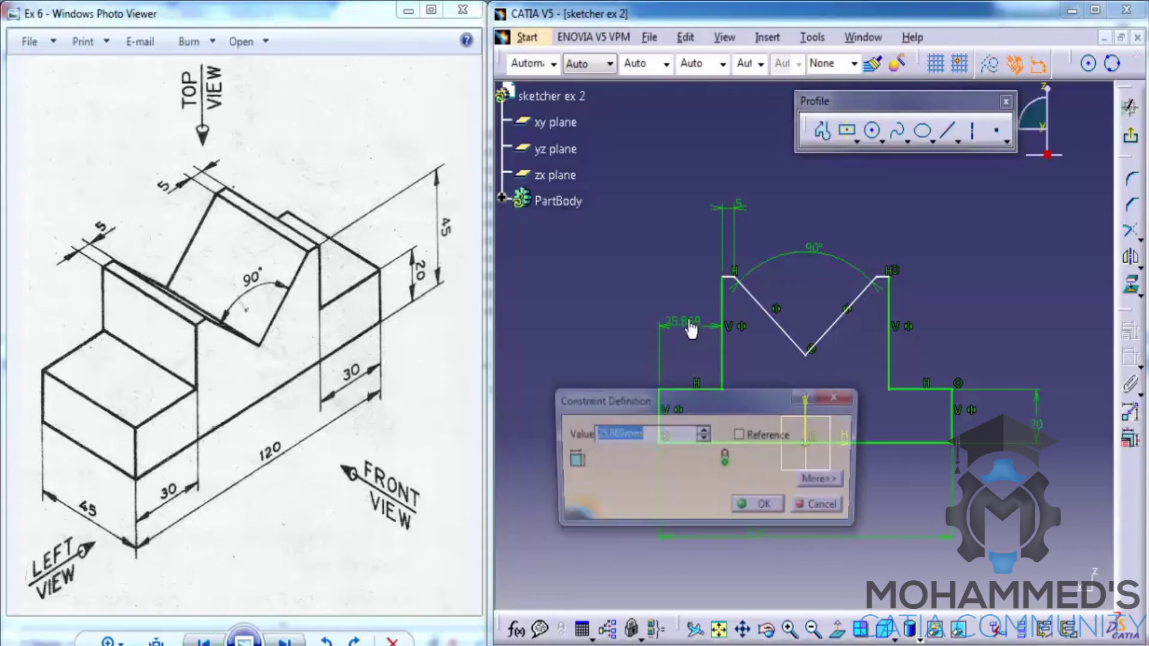
text(30)
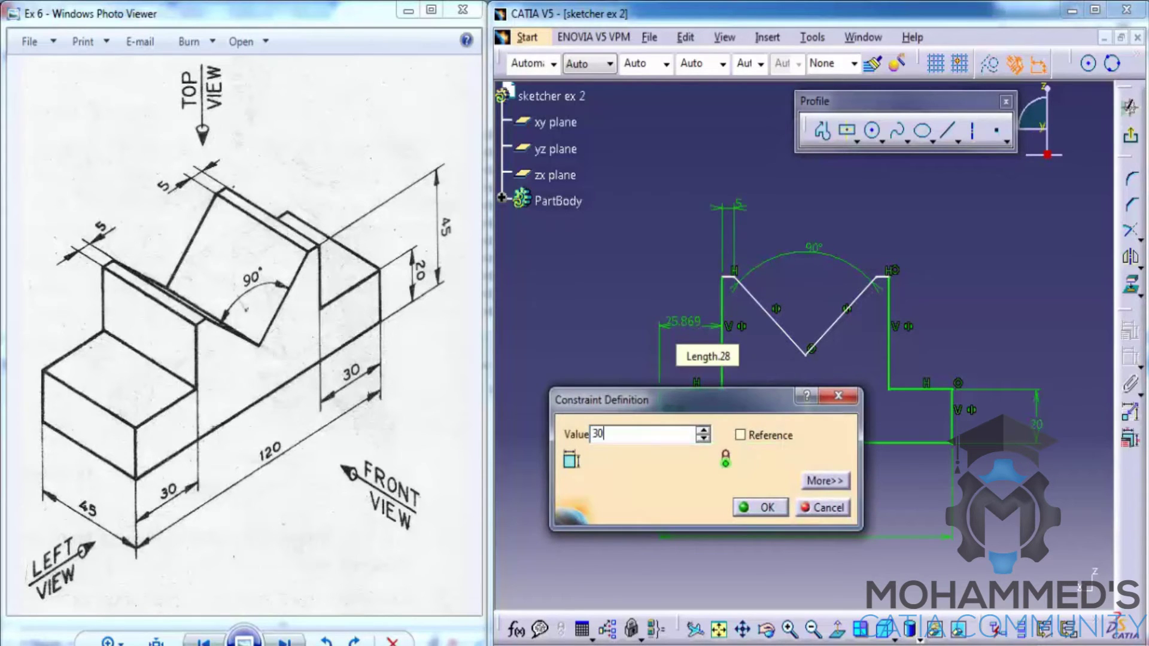
key(Return)
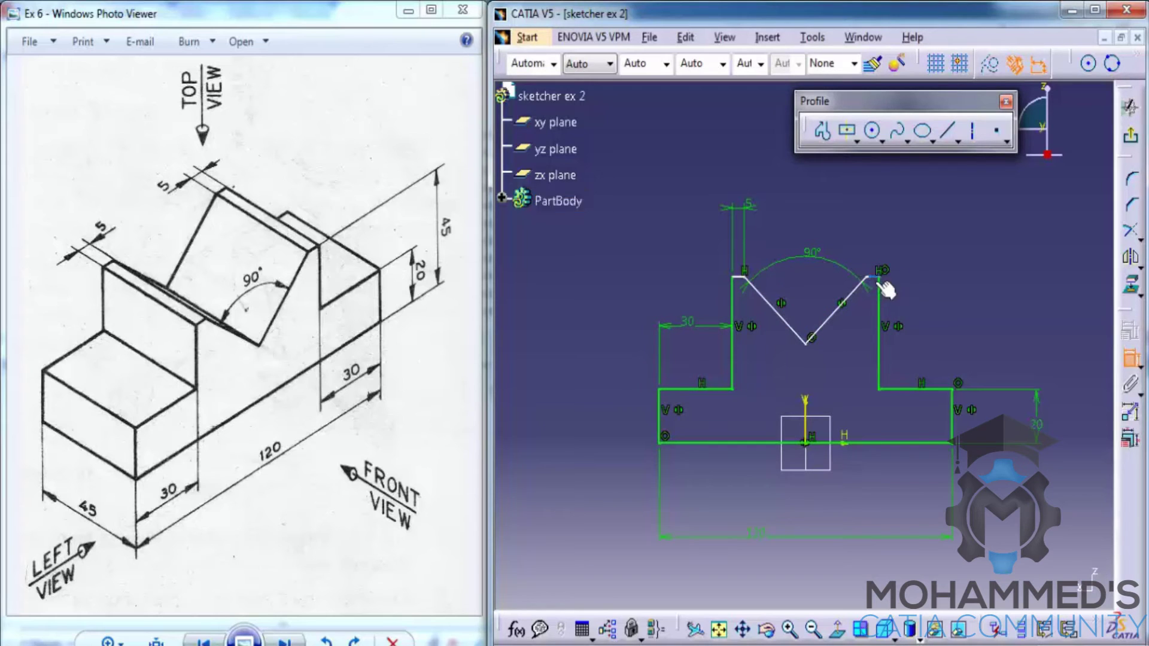
Add a 45 mm overall height dimension from the top-right flat to the base, then exit the sketch.
click(879, 283)
click(943, 443)
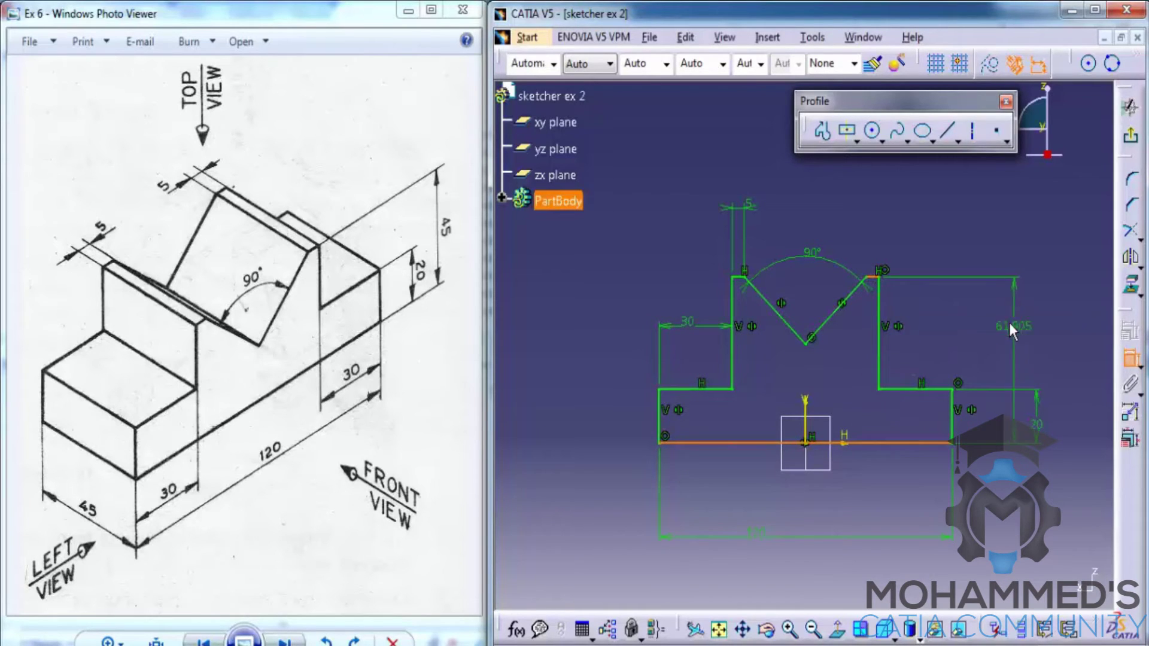
click(1009, 323)
double_click(1006, 323)
text(45)
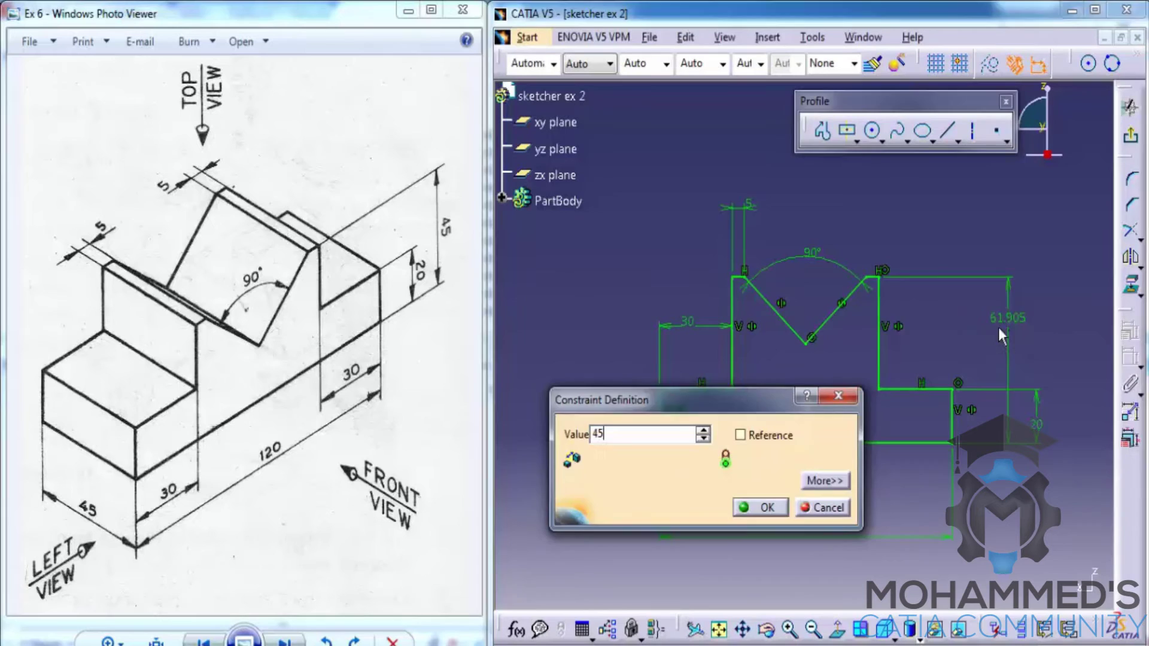
key(Return)
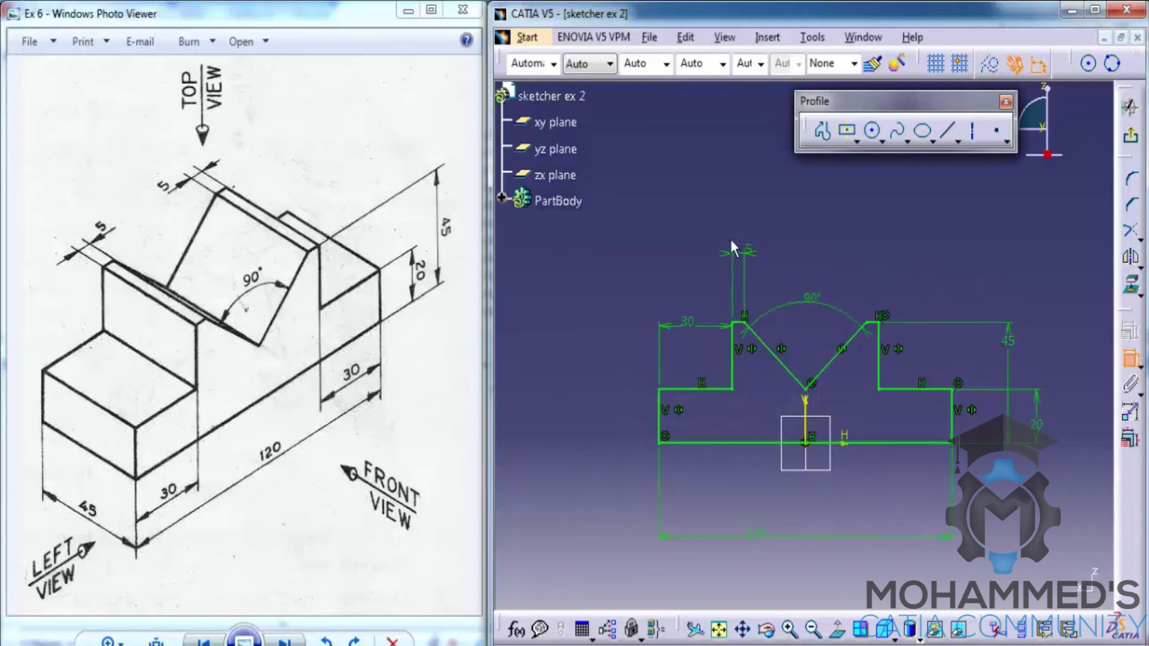
ctrl+middle_drag(882, 269, 886, 238)
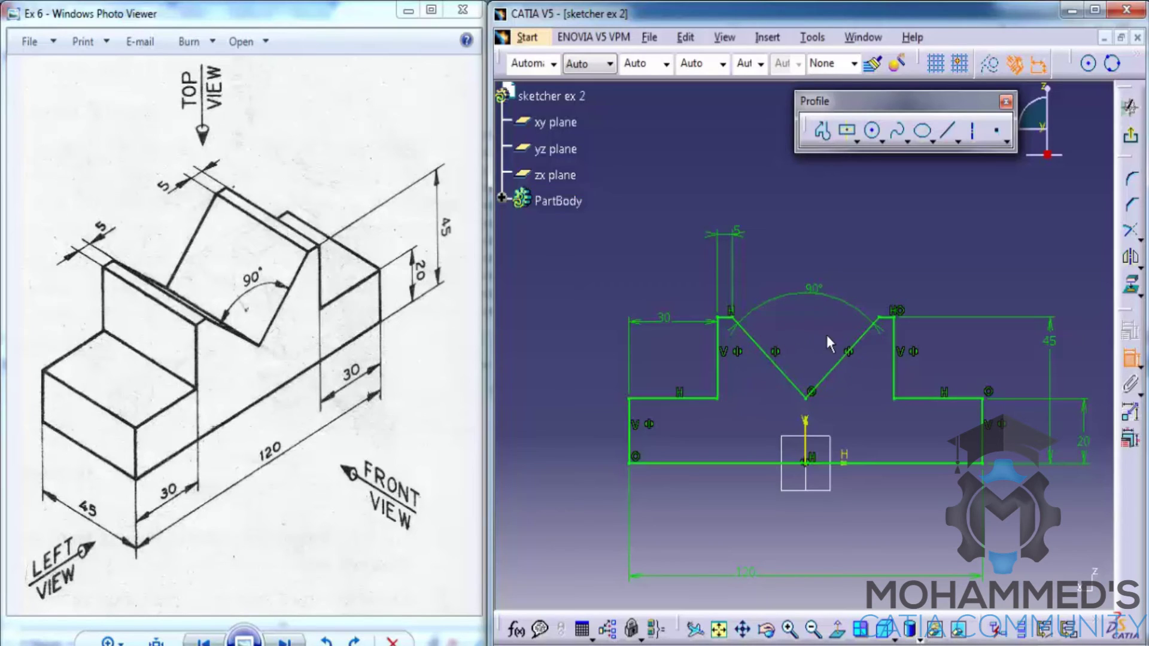
click(1132, 141)
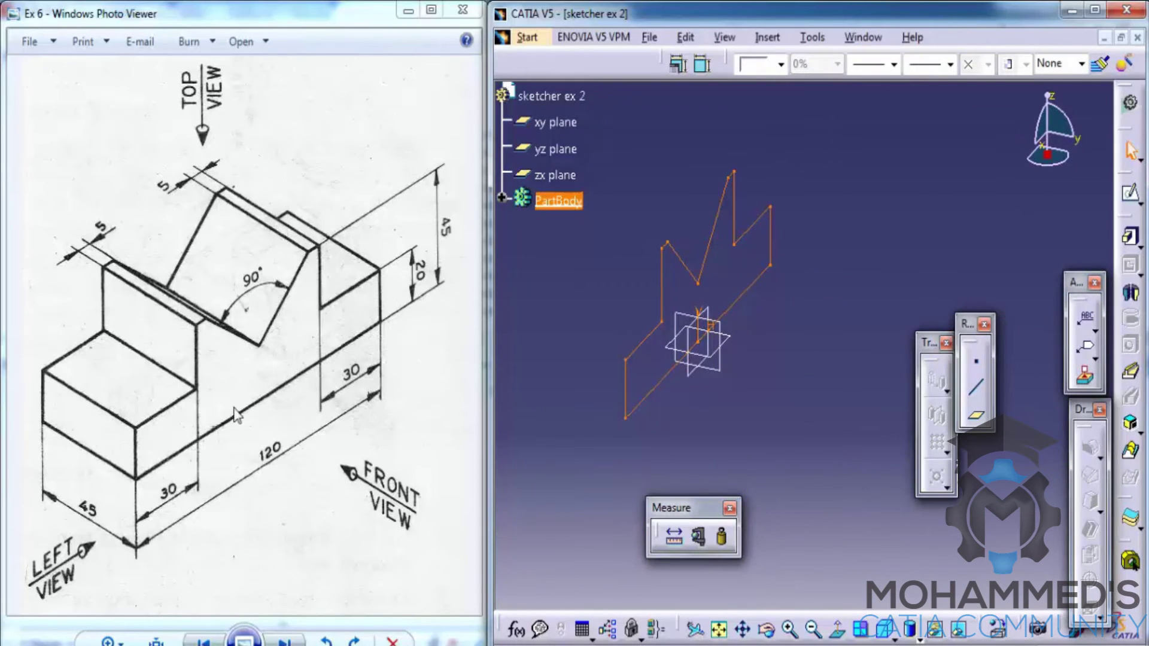
Pad the sketch 45 mm and preview the result.
click(1130, 238)
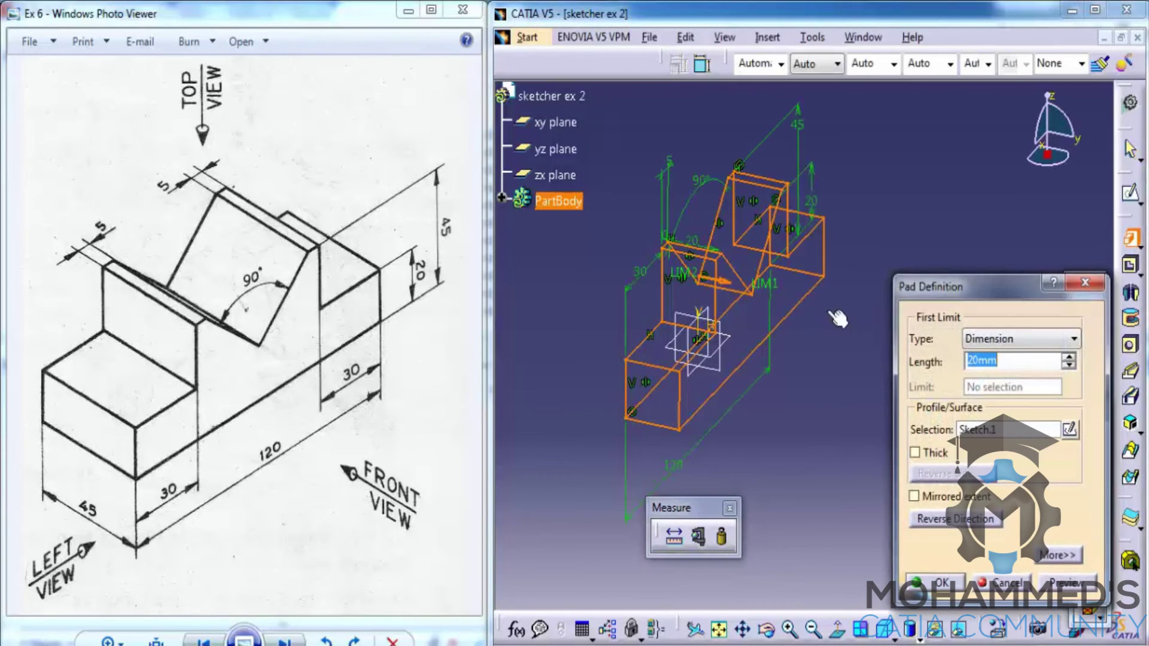
text(45)
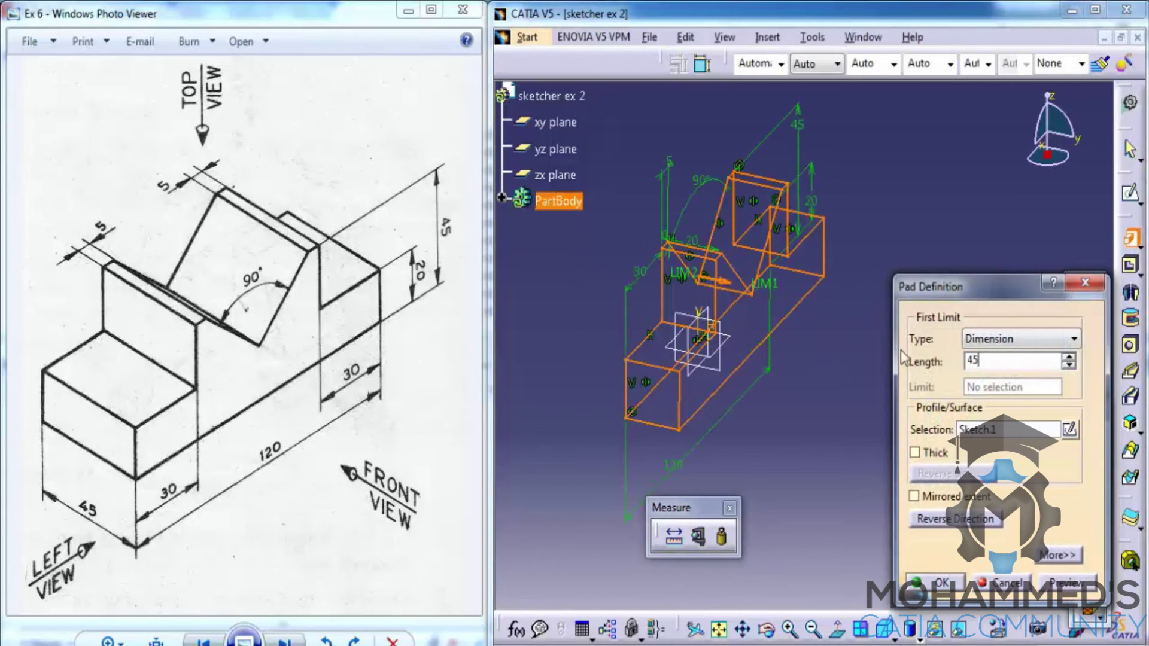
click(1065, 583)
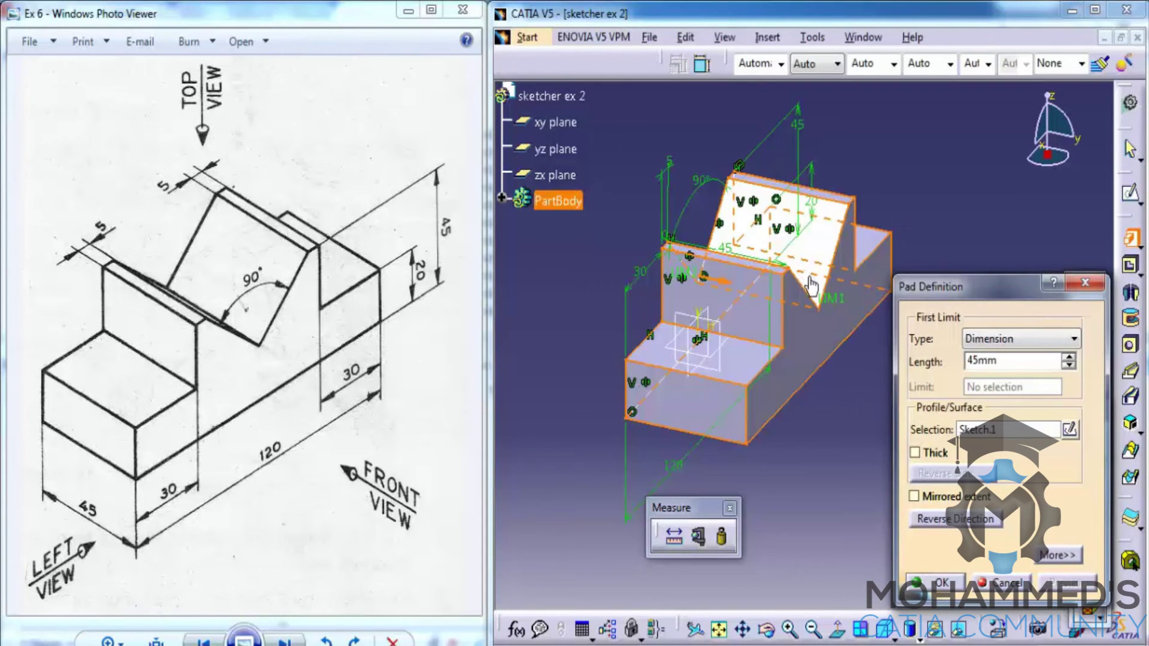
Change the pad to a mirrored extent of 22.5 mm each way and orbit to inspect the solid.
click(977, 495)
drag(1012, 362, 958, 362)
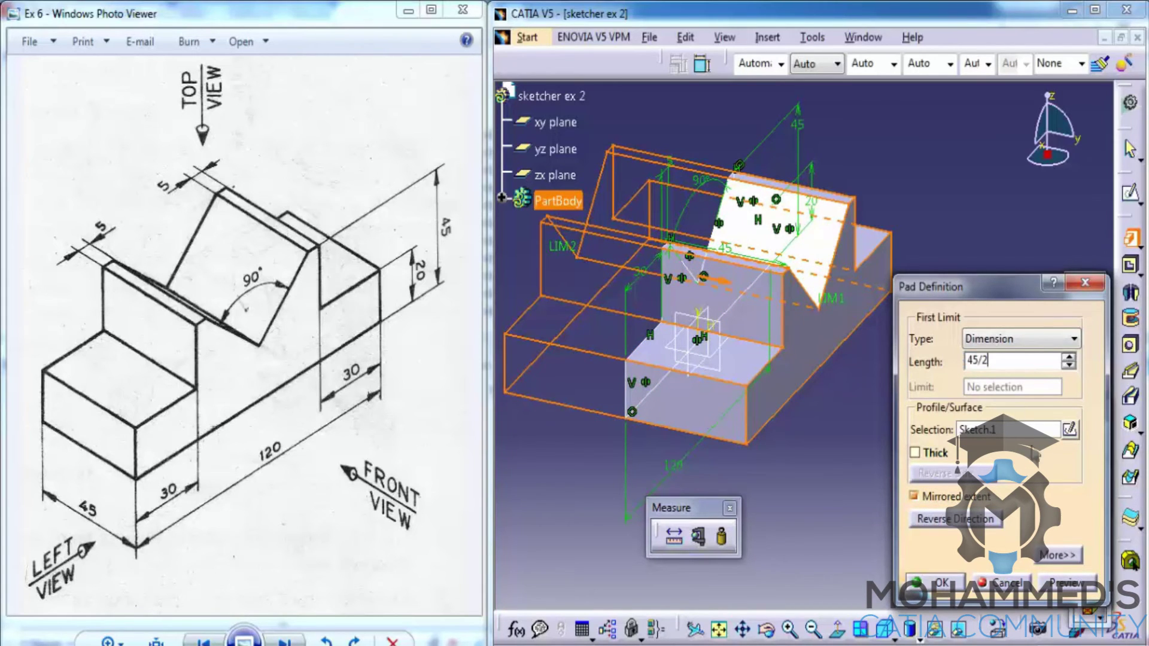
click(1075, 579)
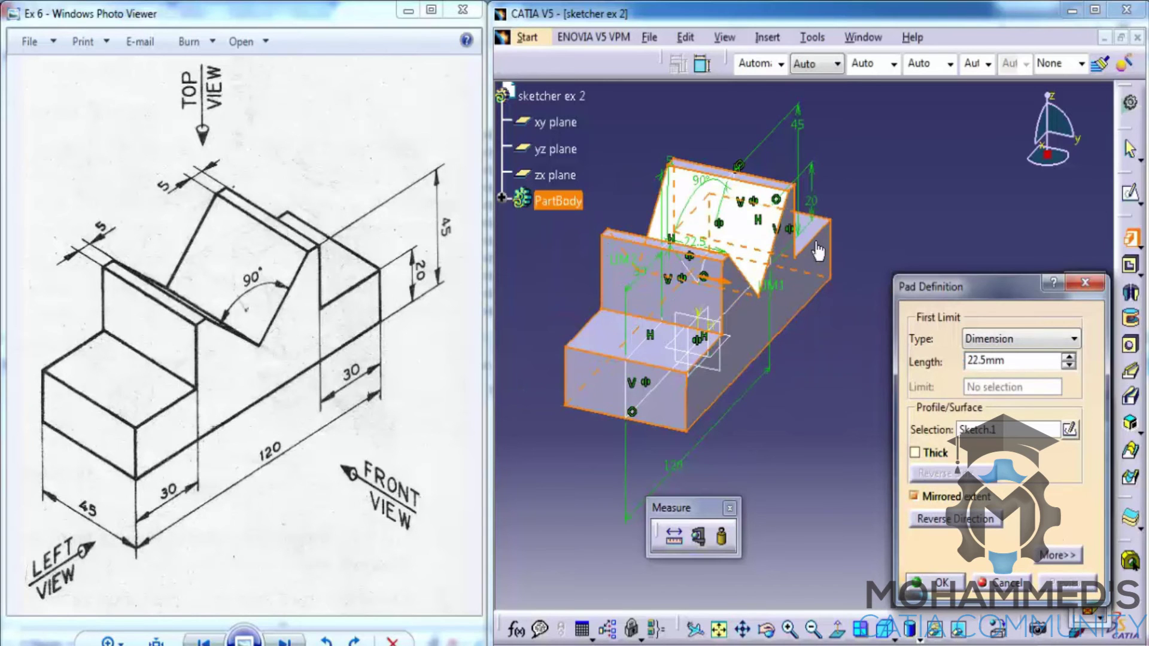
middle_drag(802, 264, 765, 291)
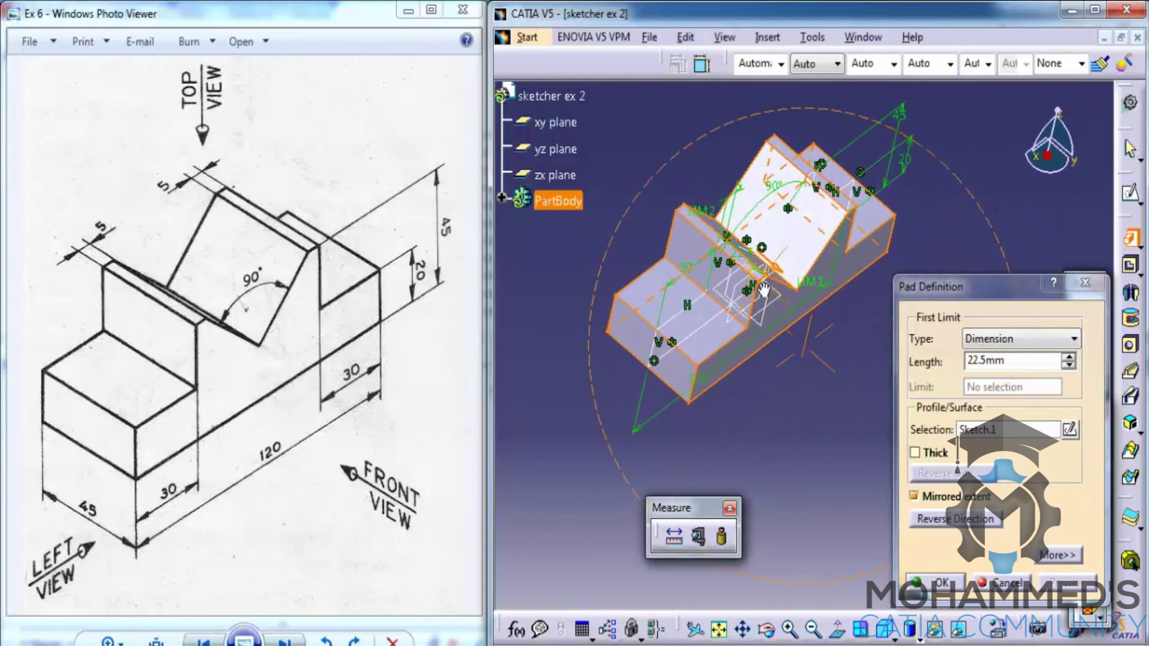
middle_drag(748, 212, 851, 290)
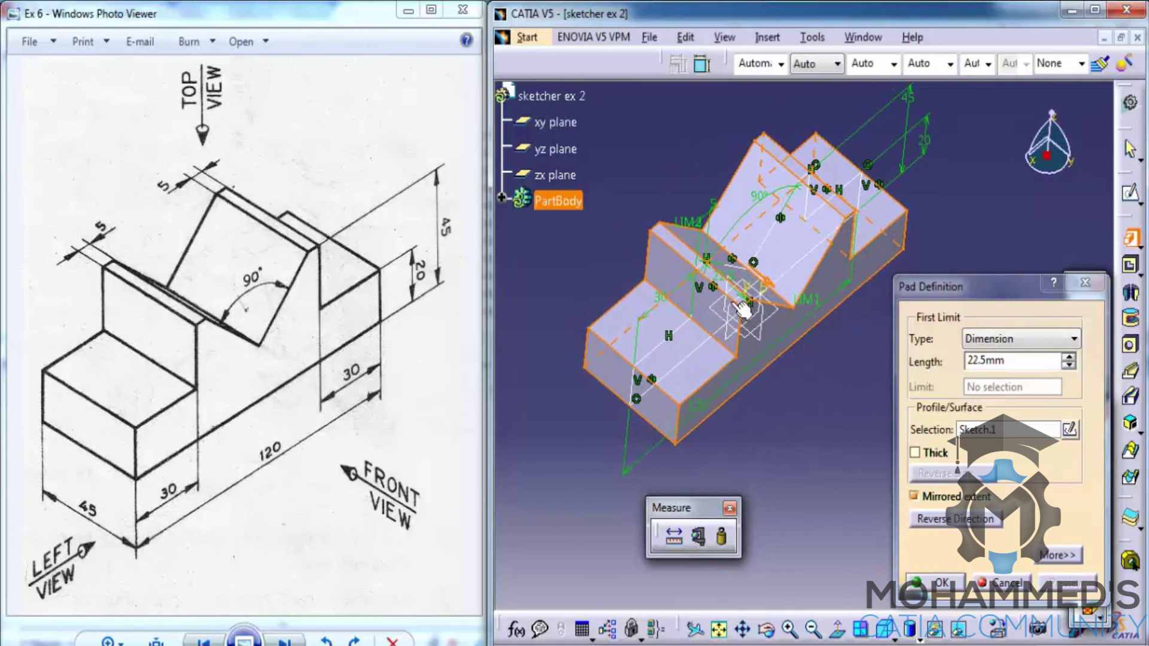